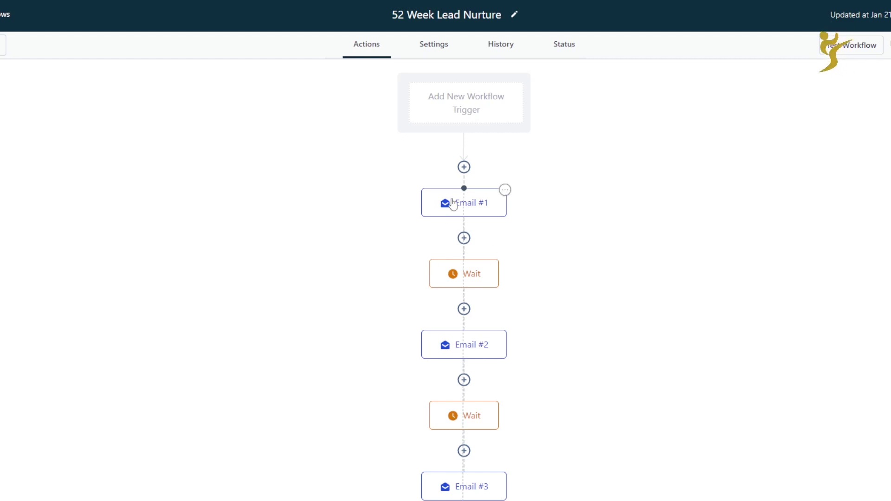
- Examine the chain of numbered emails and wait actions in the 52 Week Lead Nurture workflow
scroll(453, 190, down, 12)
scroll(452, 185, down, 20)
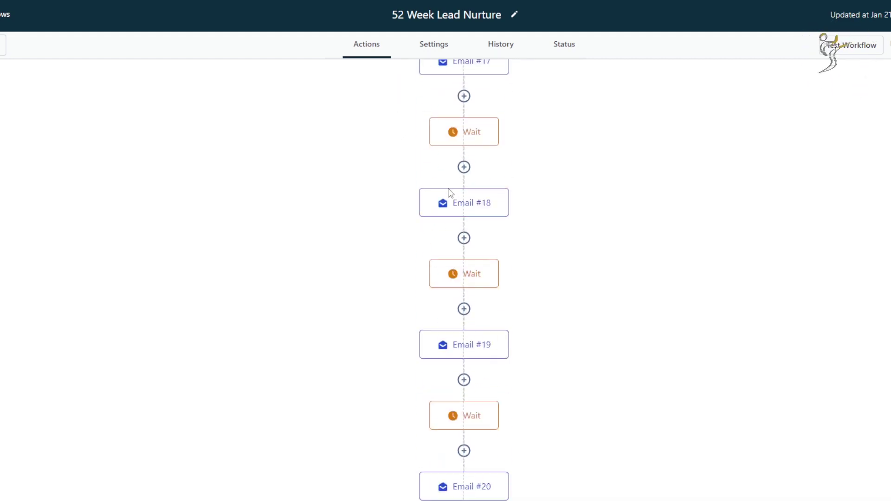
scroll(435, 241, down, 3)
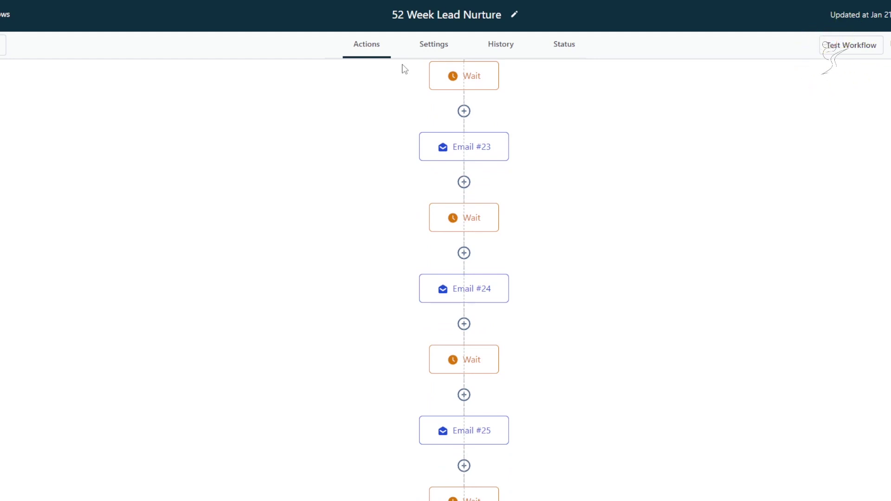
scroll(650, 252, down, 5)
scroll(650, 252, down, 20)
scroll(664, 256, up, 15)
scroll(667, 259, up, 20)
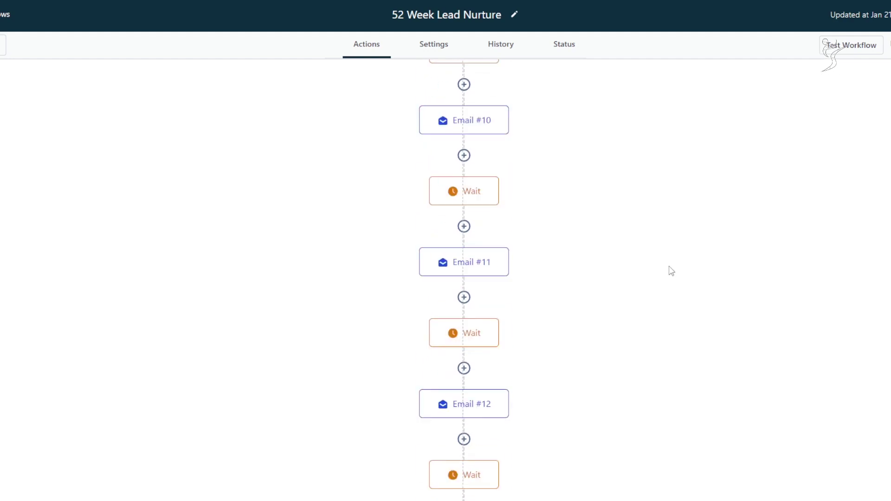
scroll(668, 271, up, 10)
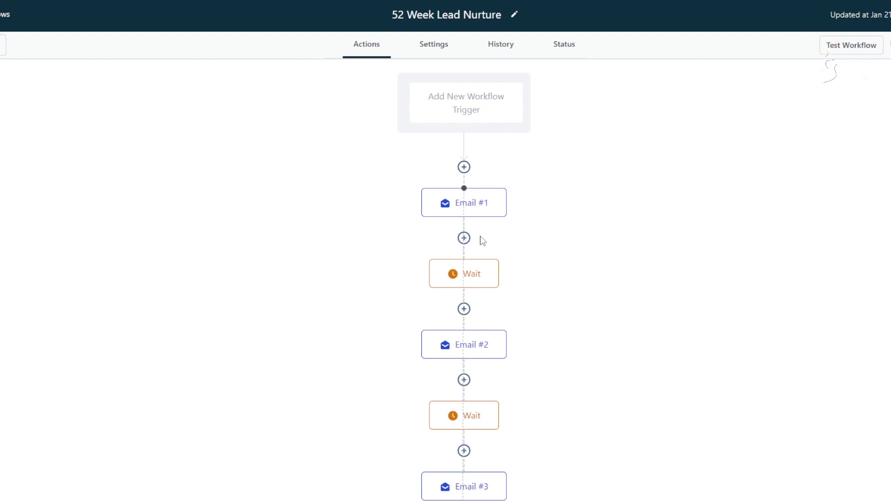
- Search the actions available between Email #1 and its wait for "if", without adding one
click(464, 238)
scroll(843, 304, down, 4)
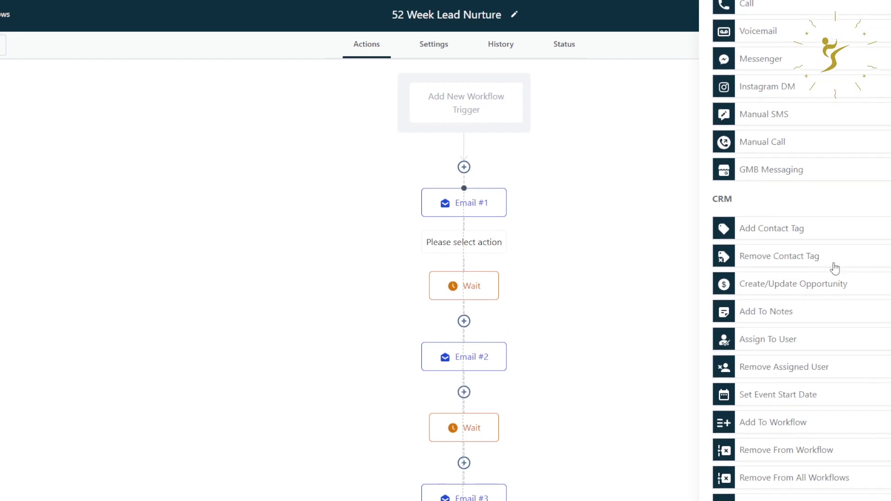
scroll(788, 209, up, 4)
scroll(742, 53, down, 1)
text(if)
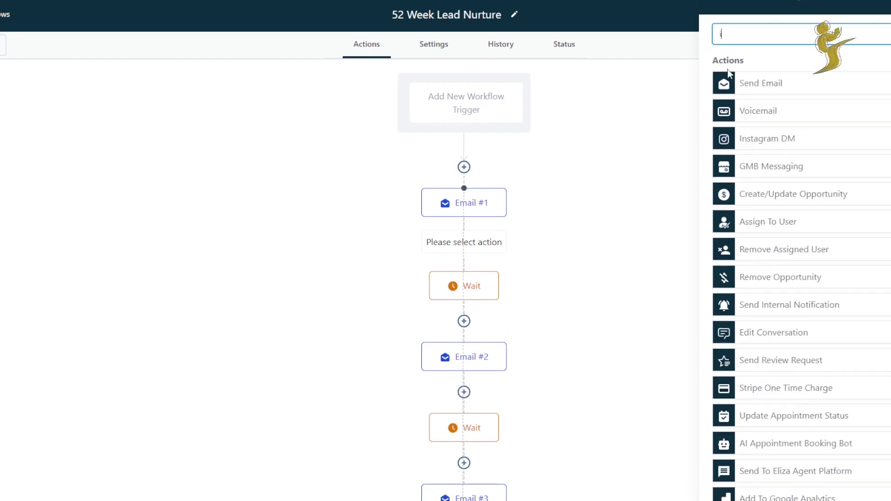
click(611, 171)
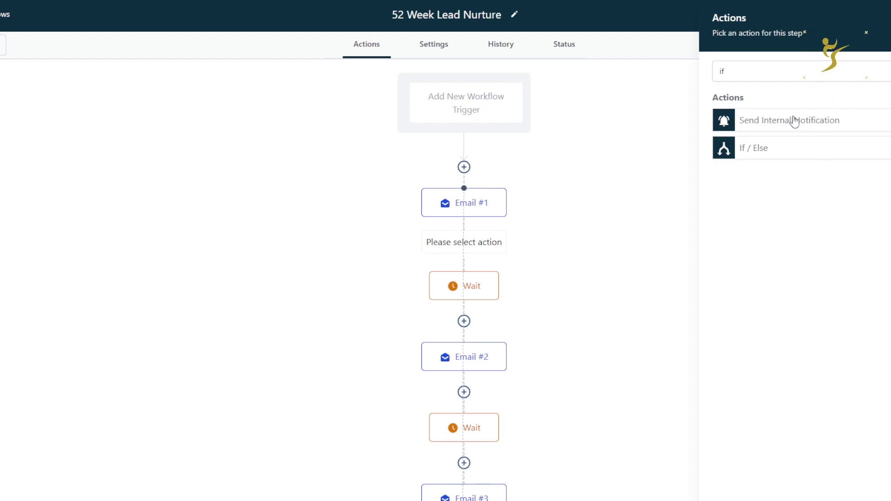
key(Escape)
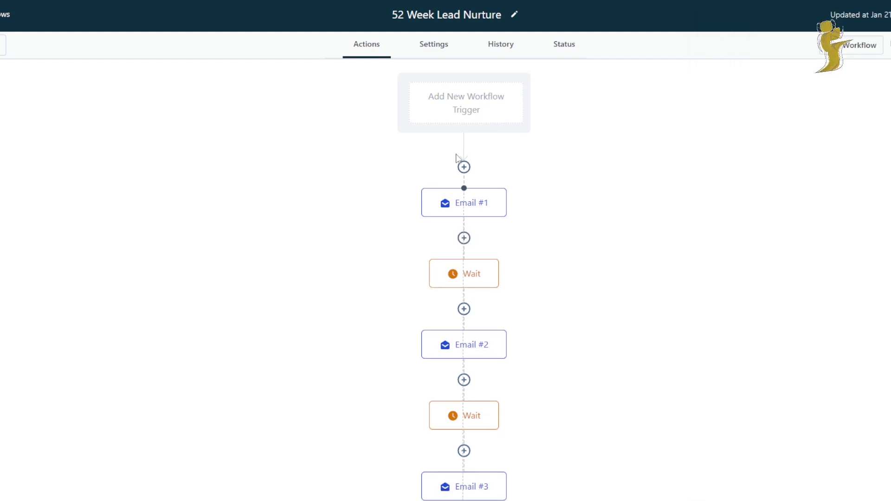
- View the Remove From All Workflows action's settings for a step after Email #1, and discard the action
mouse_move(473, 209)
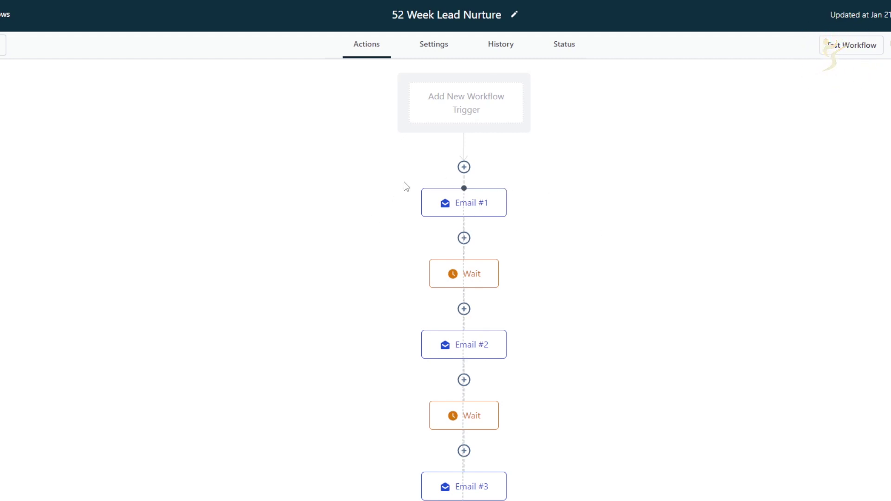
mouse_move(441, 209)
scroll(524, 198, down, 2)
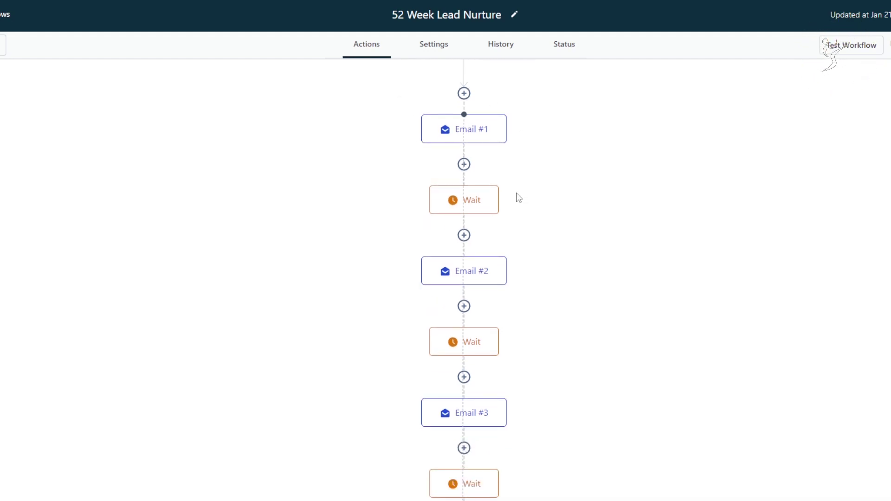
click(465, 165)
text(re)
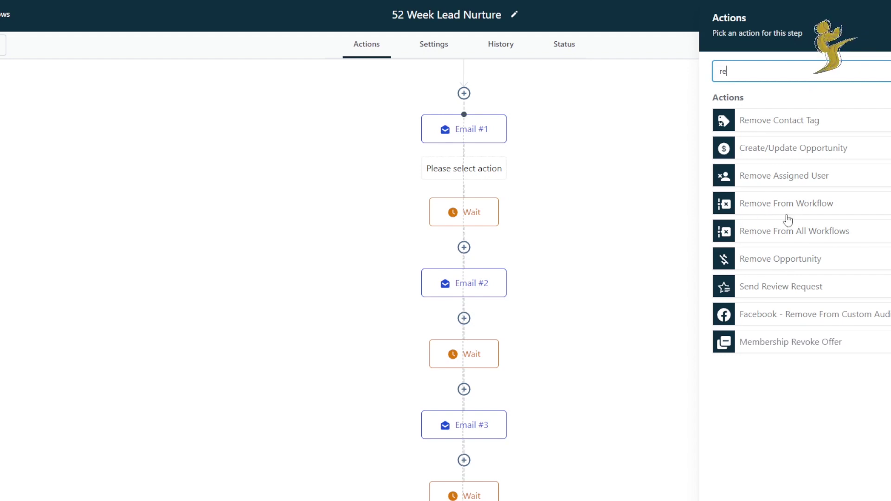
click(744, 233)
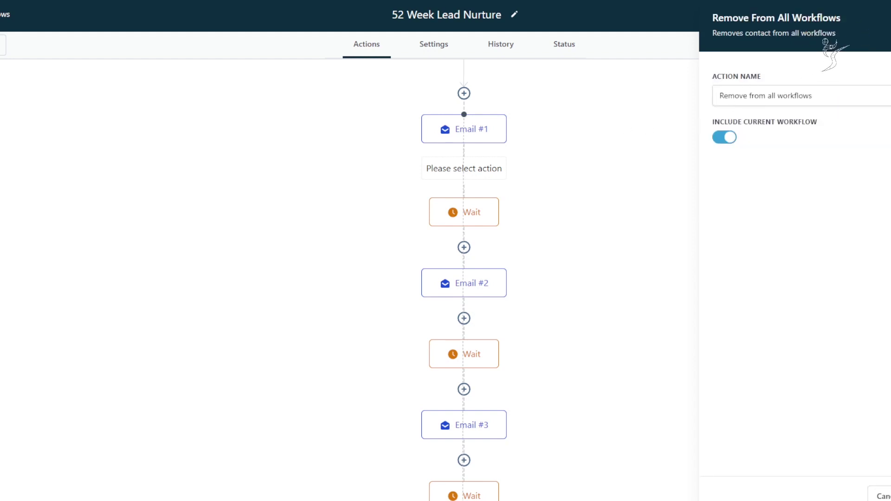
key(Escape)
- View the Remove From Workflow action's settings for the spot after Email #1, and close them without saving
click(464, 164)
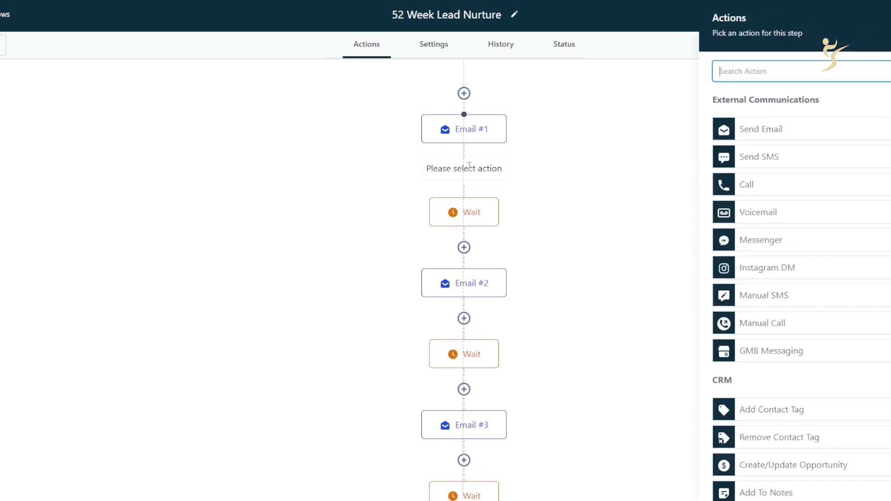
text(re)
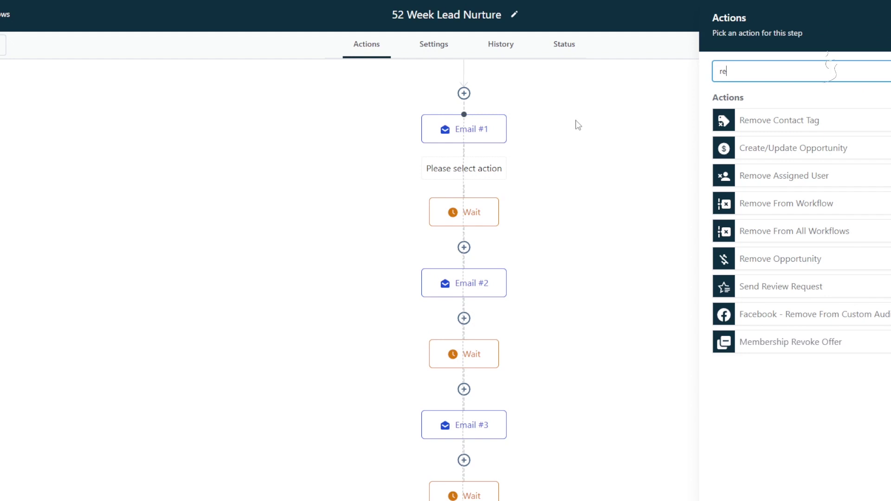
click(771, 208)
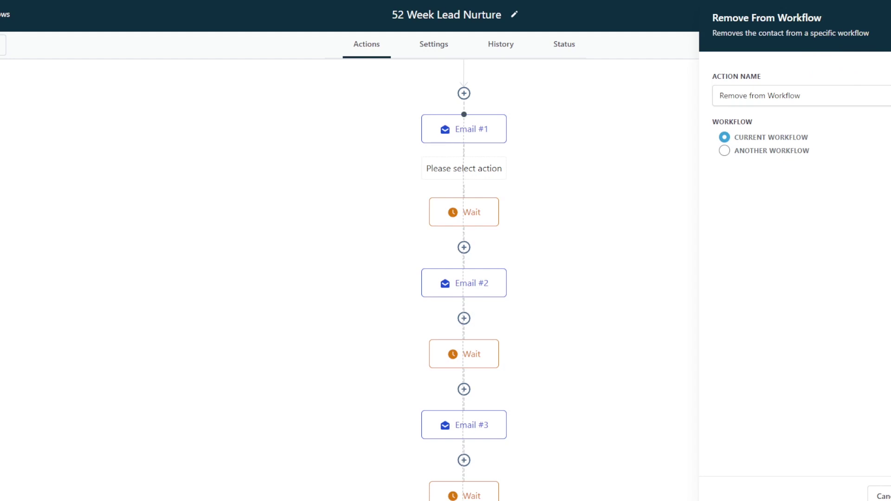
click(416, 147)
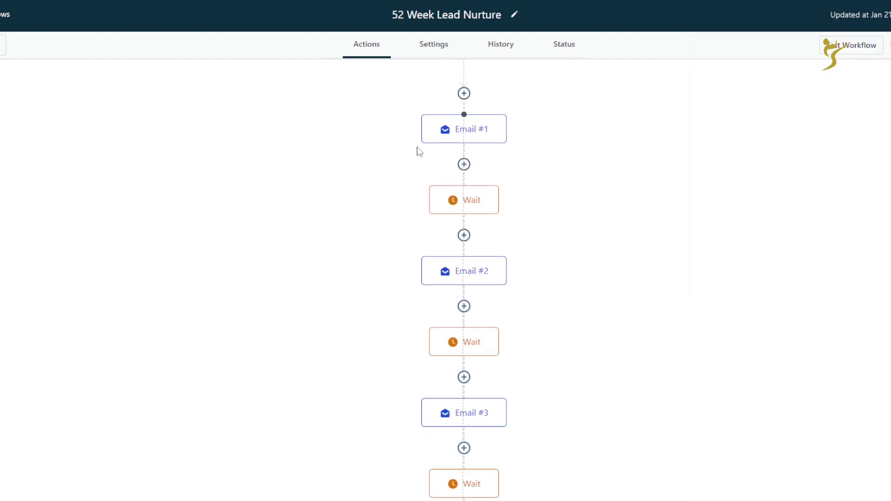
- Start an If / Else condition between Email #1 and the first wait
click(466, 168)
scroll(775, 274, down, 9)
scroll(774, 325, down, 10)
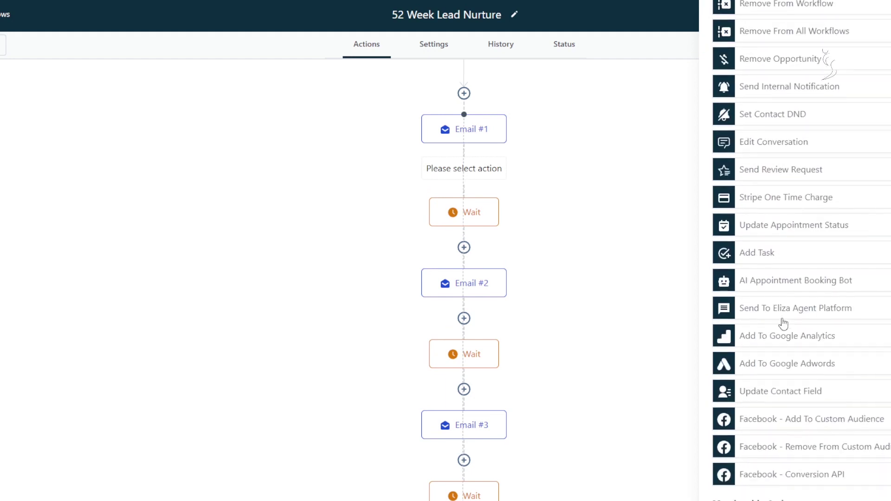
click(760, 359)
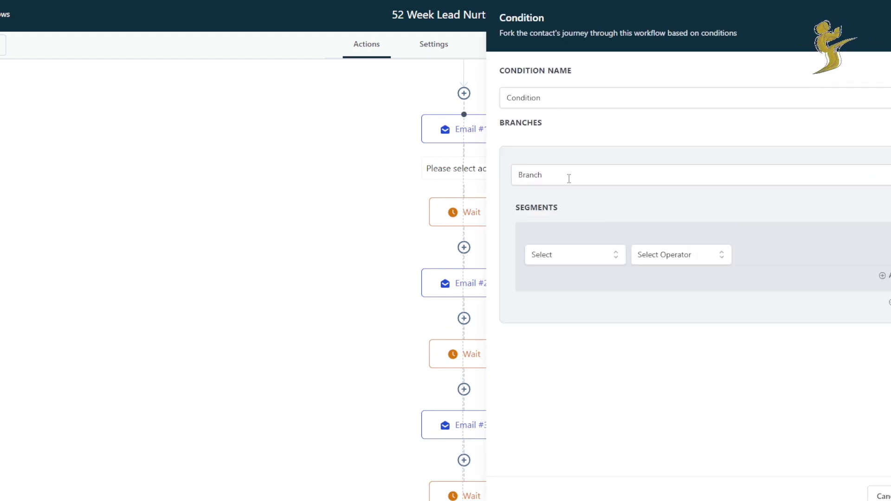
- Try a branch segment on the contact detail Tags with the operator Includes, and discard the condition
click(576, 261)
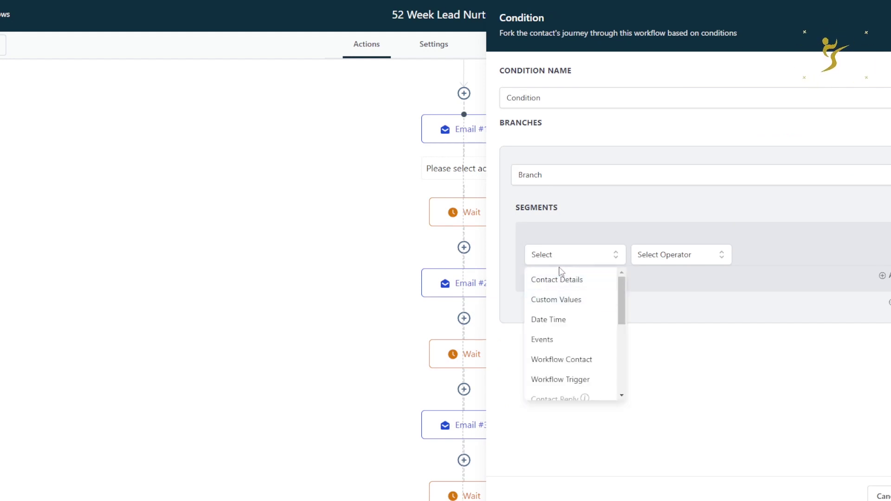
scroll(577, 279, down, 2)
scroll(571, 316, up, 2)
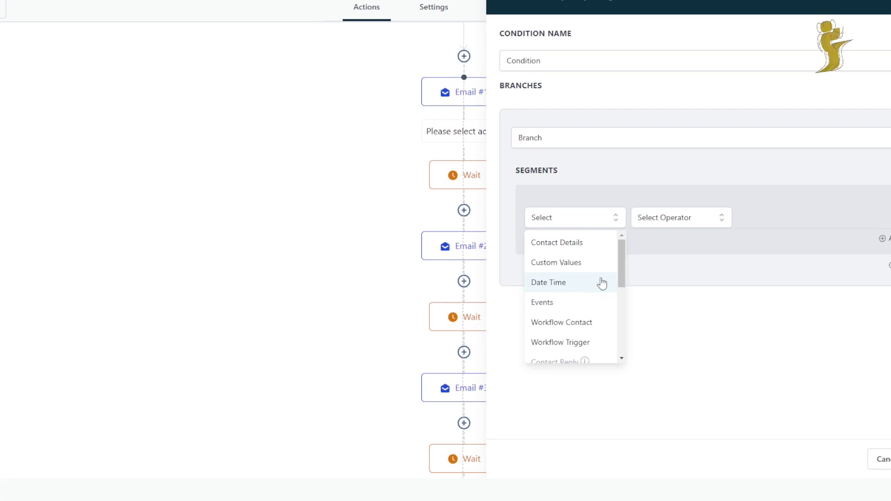
click(571, 246)
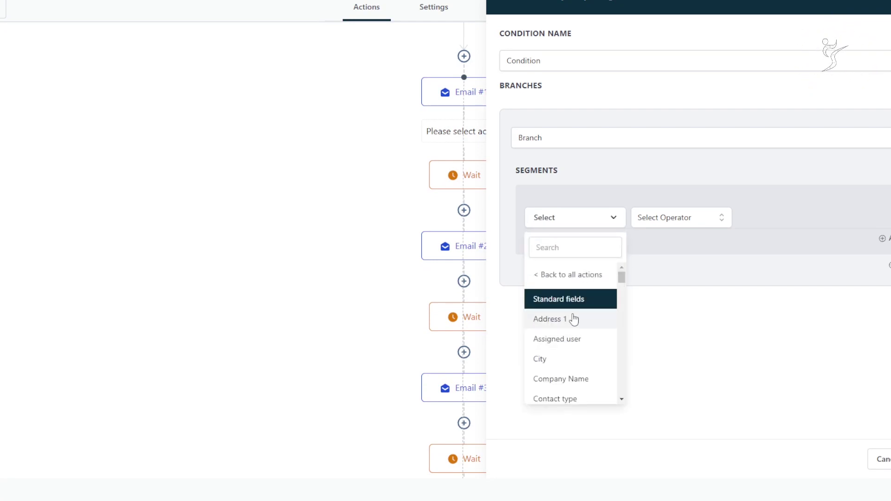
click(576, 247)
text(tag)
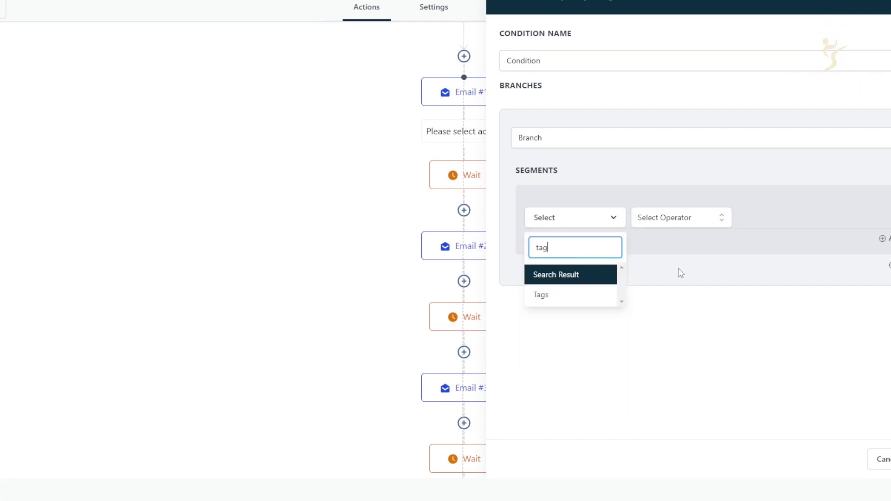
click(553, 302)
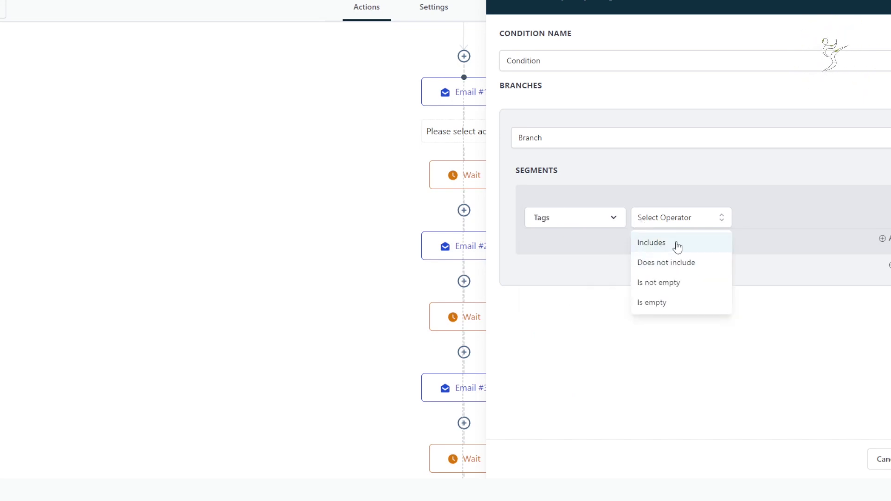
click(676, 244)
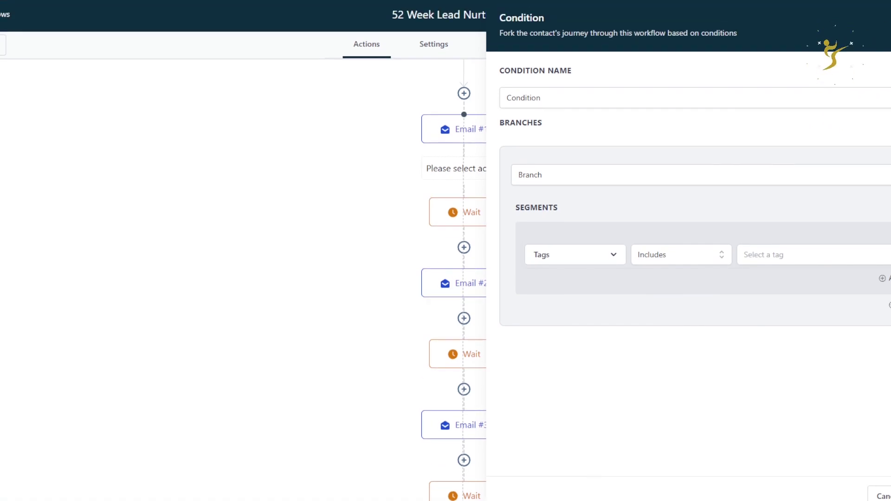
key(Escape)
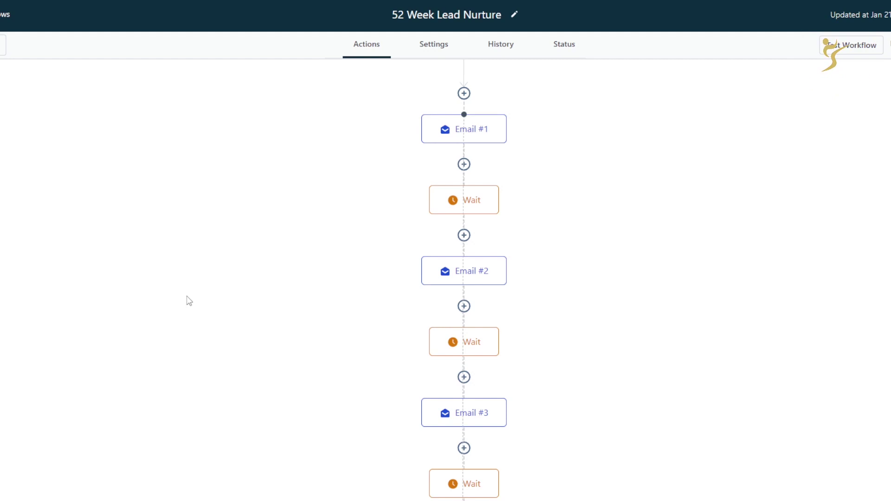
- Examine the whole workflow from its trigger to the closing Go To action after Email #51
scroll(520, 227, down, 2)
scroll(529, 223, up, 4)
scroll(531, 221, down, 20)
scroll(435, 266, down, 20)
scroll(486, 275, up, 4)
scroll(480, 191, up, 20)
scroll(530, 213, up, 17)
scroll(496, 139, down, 20)
scroll(525, 149, down, 12)
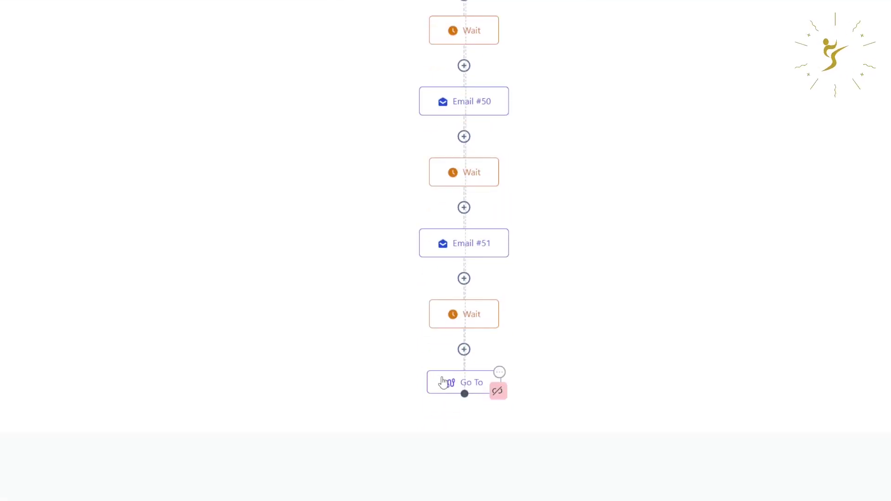
scroll(527, 366, up, 20)
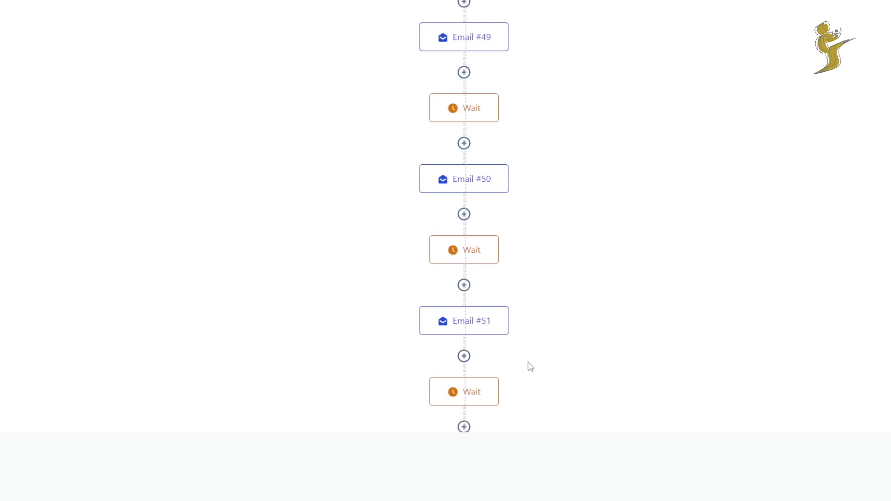
scroll(535, 256, up, 10)
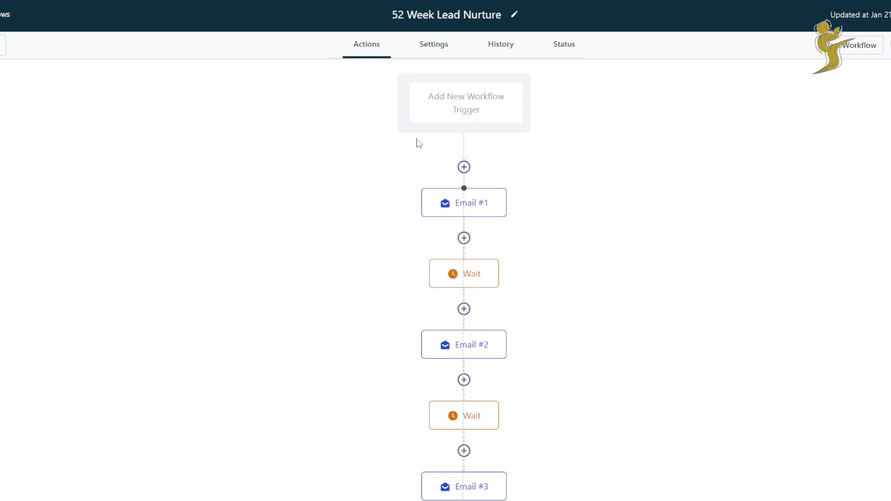
- Review the email and wait sequence from Email #1 through Email #47
scroll(494, 317, down, 1)
scroll(494, 318, down, 5)
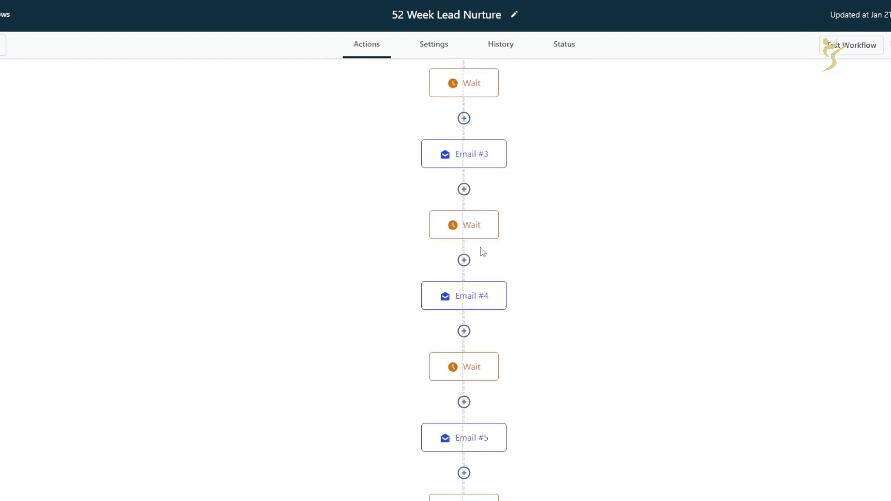
scroll(476, 245, down, 7)
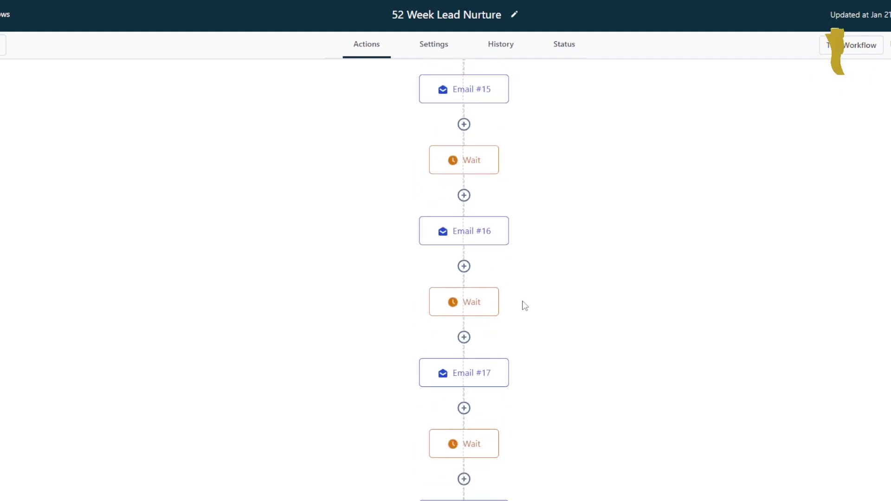
scroll(488, 258, up, 4)
scroll(297, 324, up, 9)
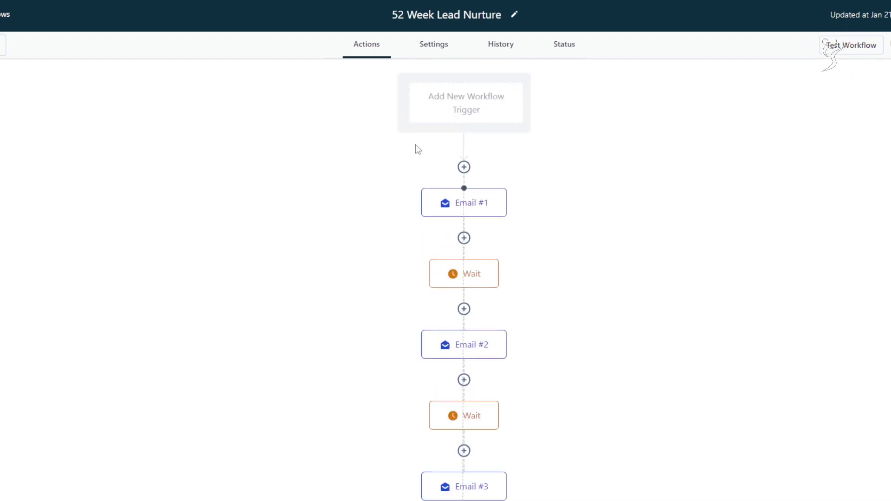
scroll(537, 187, down, 20)
scroll(599, 170, down, 20)
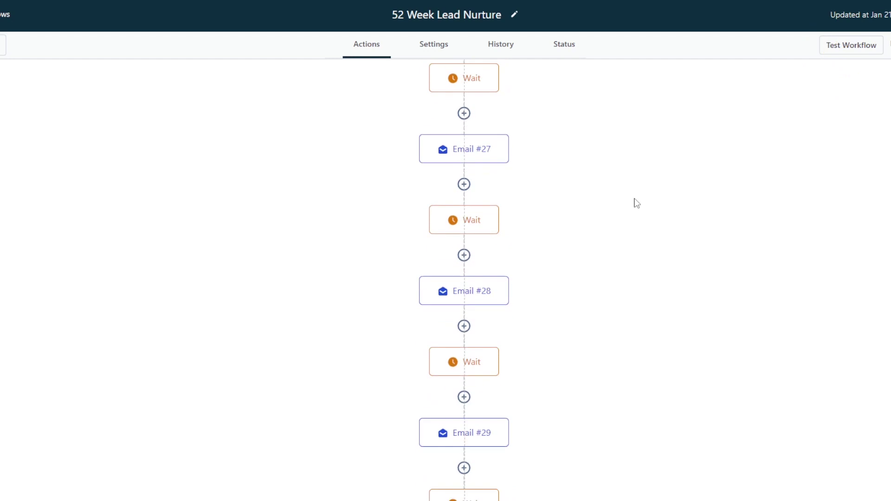
scroll(647, 214, down, 16)
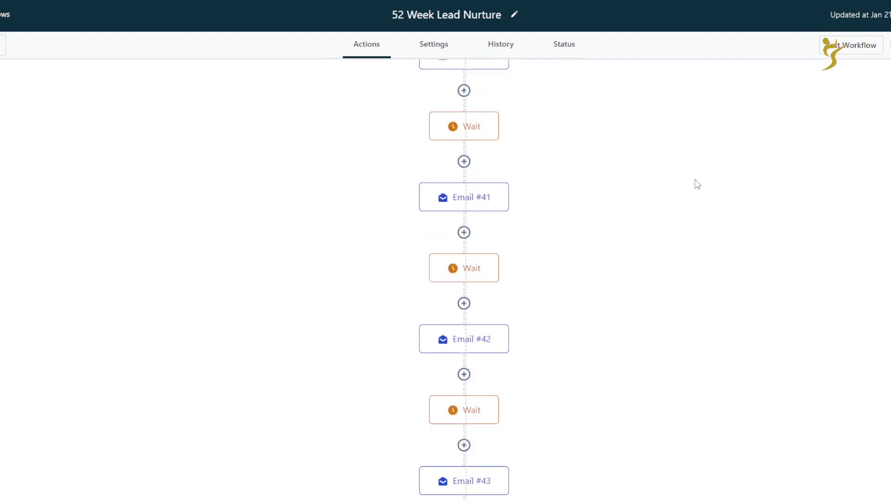
scroll(598, 201, down, 7)
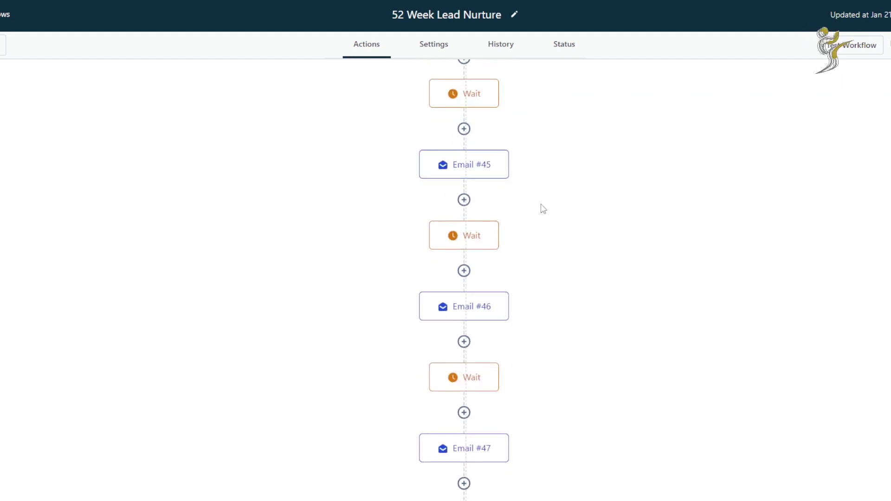
scroll(544, 207, up, 4)
scroll(550, 220, up, 20)
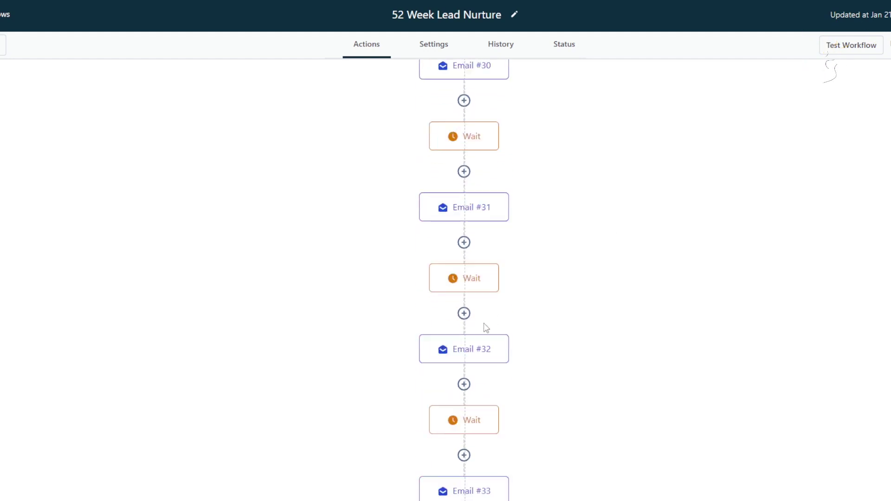
- Examine the email and wait chain down to the closing Go To action and back up to the workflow trigger
scroll(467, 328, up, 20)
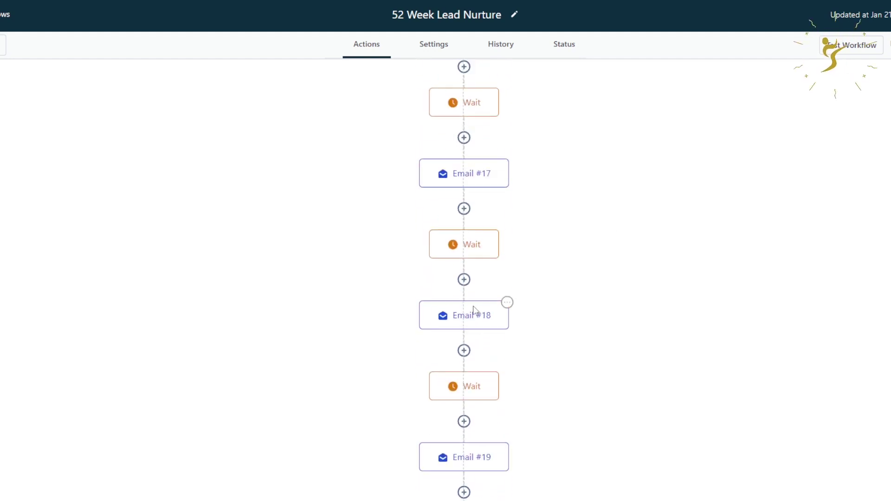
scroll(486, 320, up, 5)
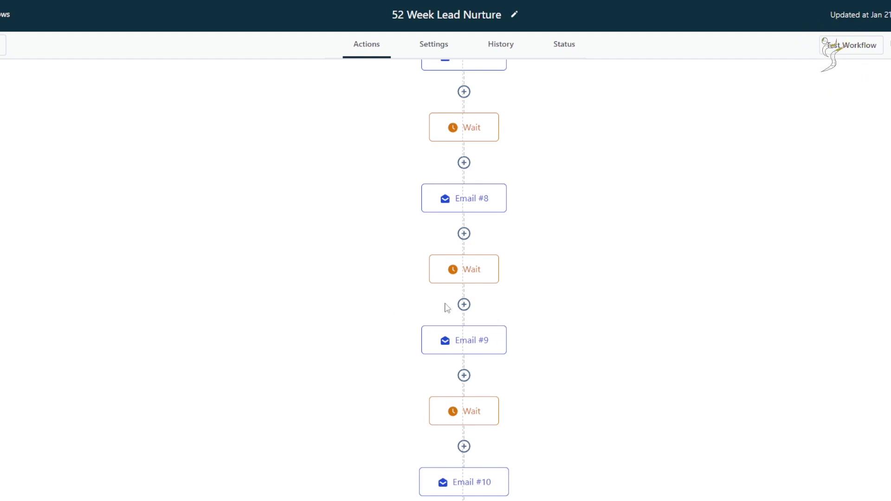
mouse_move(437, 333)
mouse_move(483, 343)
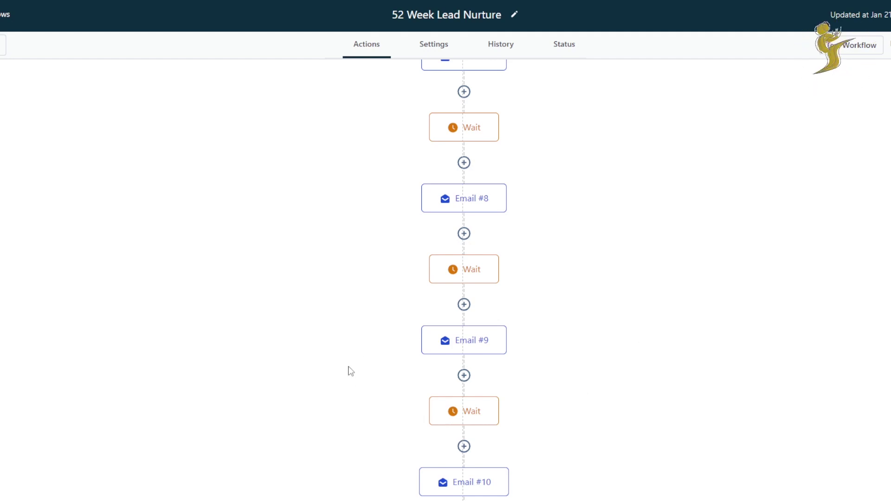
scroll(403, 308, down, 20)
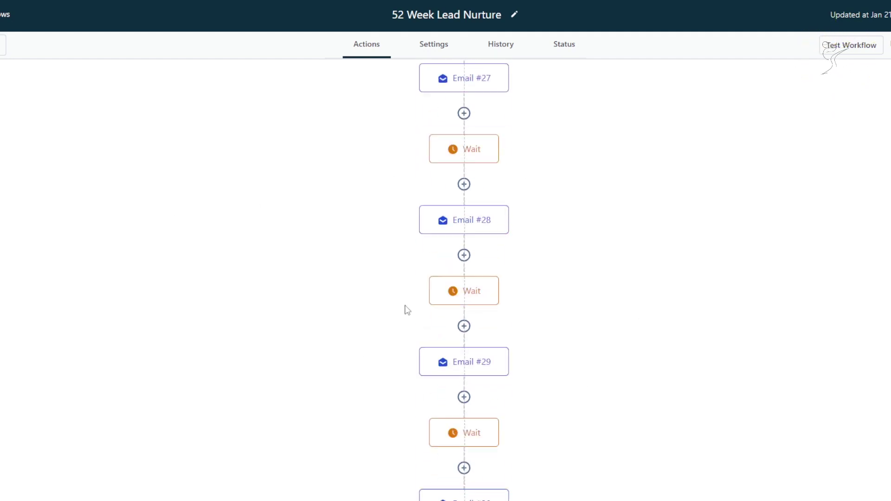
scroll(705, 297, down, 5)
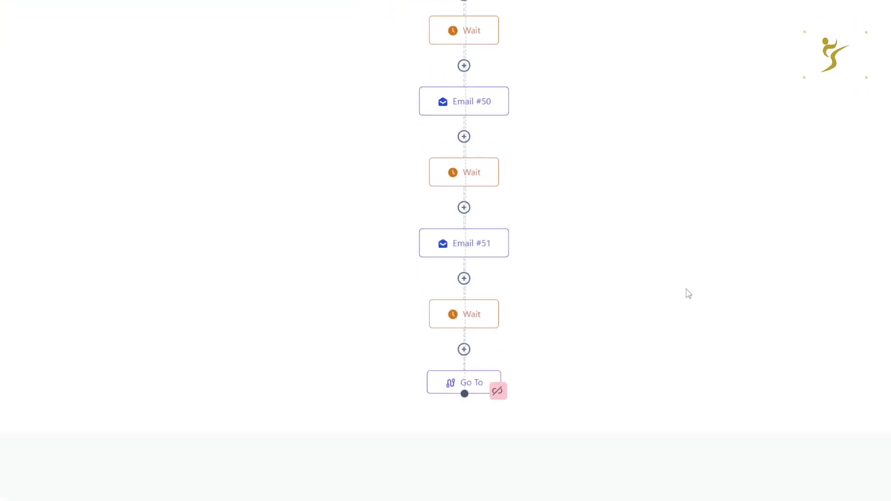
scroll(685, 295, up, 1)
scroll(683, 295, up, 20)
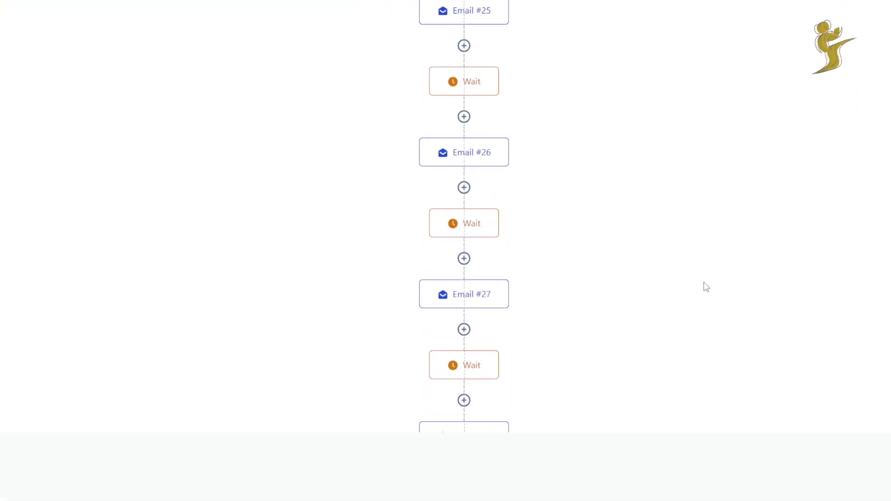
scroll(608, 315, up, 18)
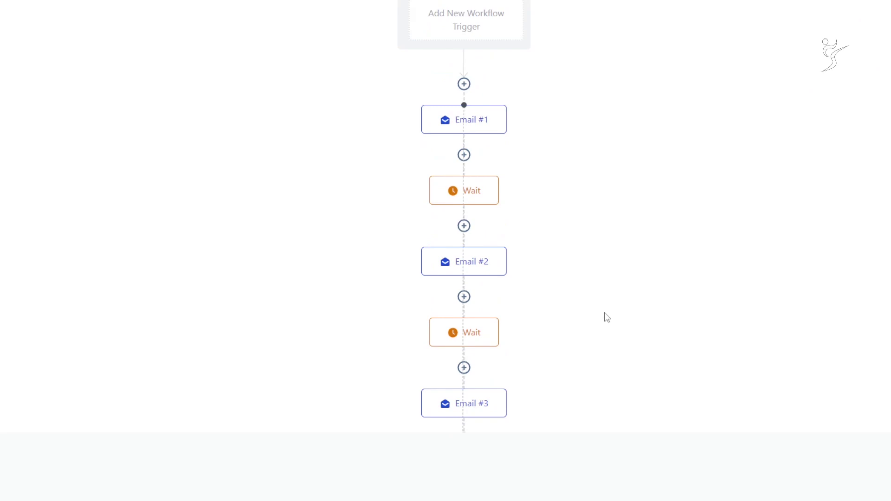
scroll(436, 455, up, 3)
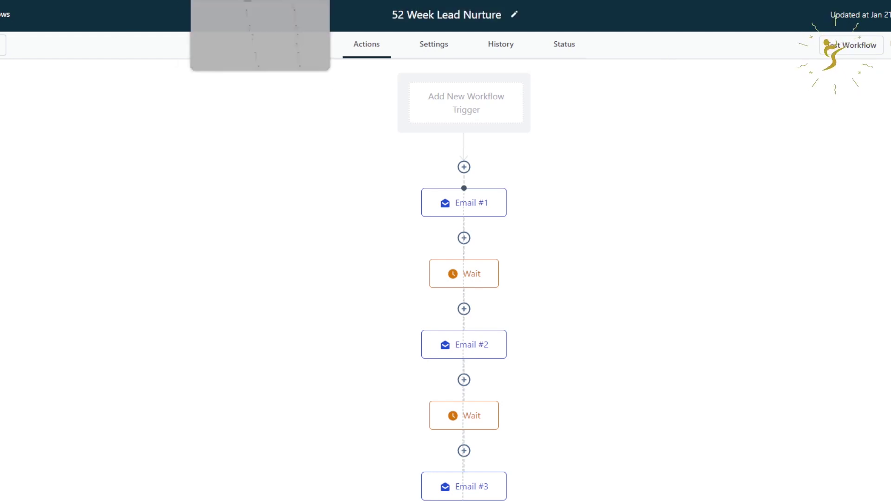
- Review the emails and waits from Email #1 to about Email #30 again, and return to the trigger
scroll(493, 214, down, 3)
scroll(493, 214, down, 10)
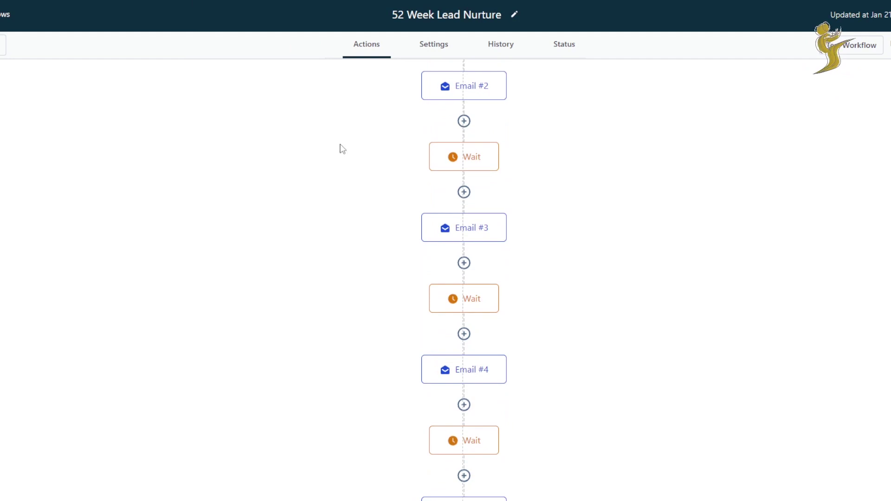
scroll(444, 202, down, 20)
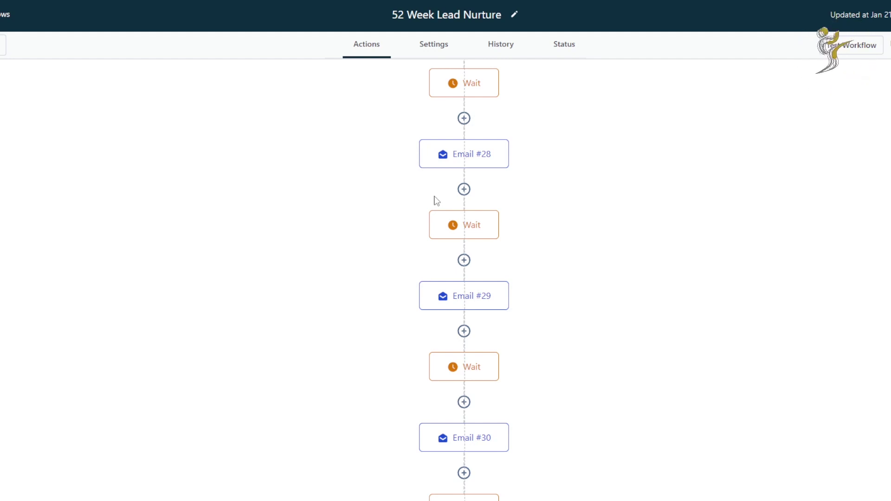
scroll(627, 174, up, 20)
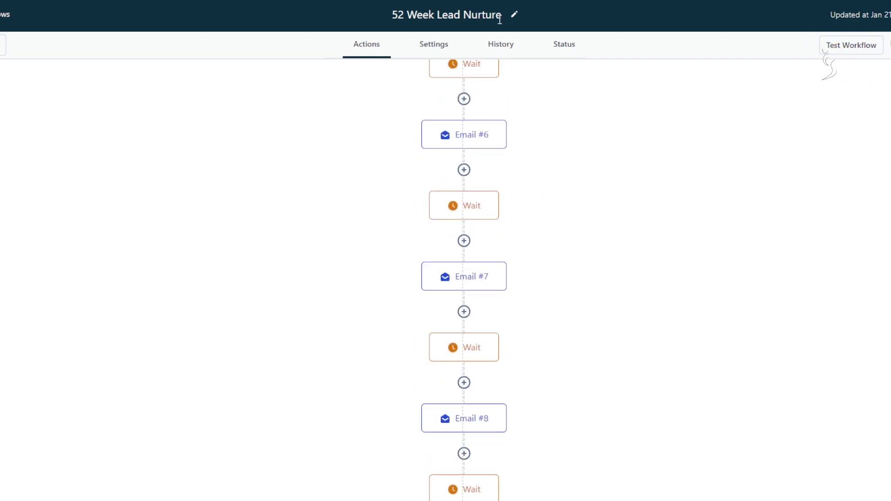
scroll(538, 105, up, 10)
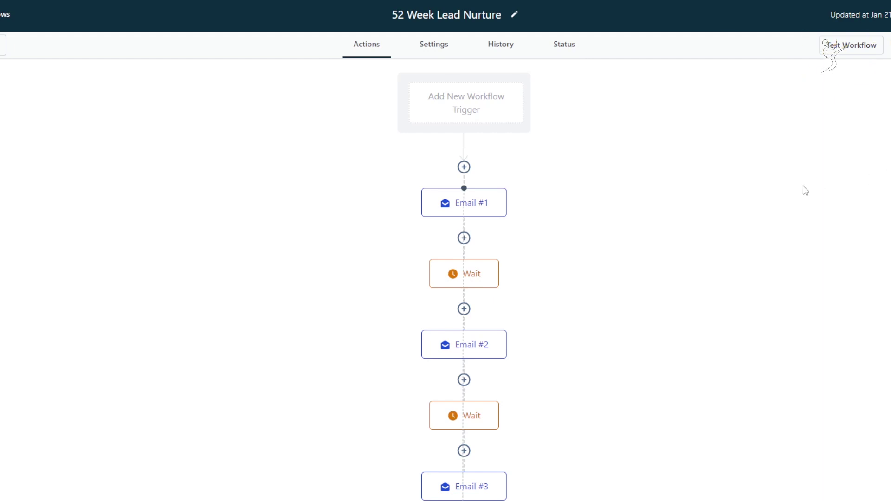
scroll(277, 103, down, 20)
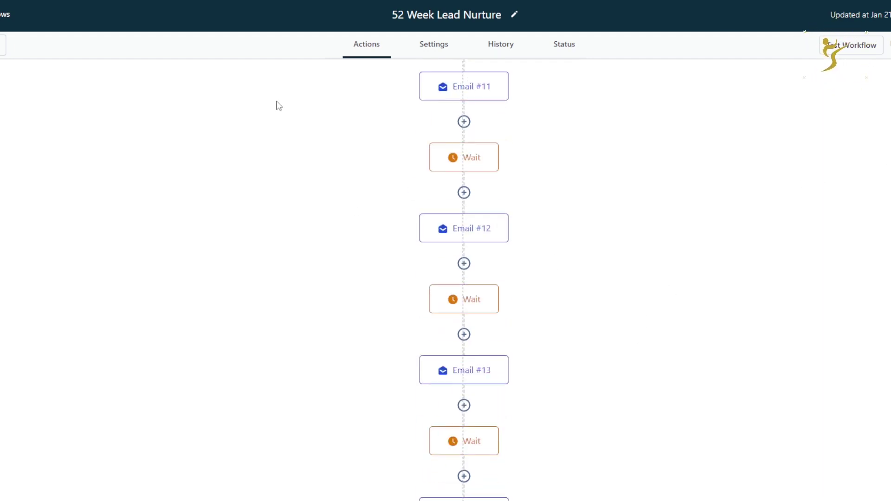
scroll(575, 242, up, 20)
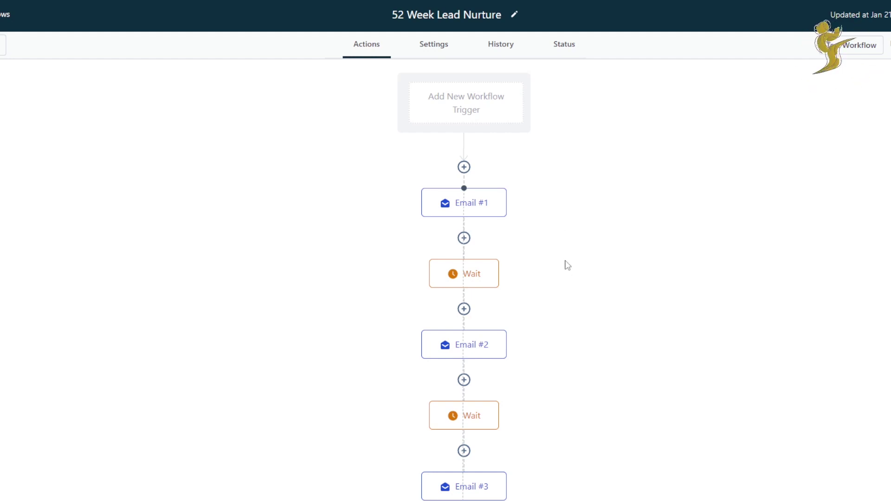
- Try an Add to Workflow action between the last wait and the closing Go To action, and discard it
scroll(548, 301, down, 20)
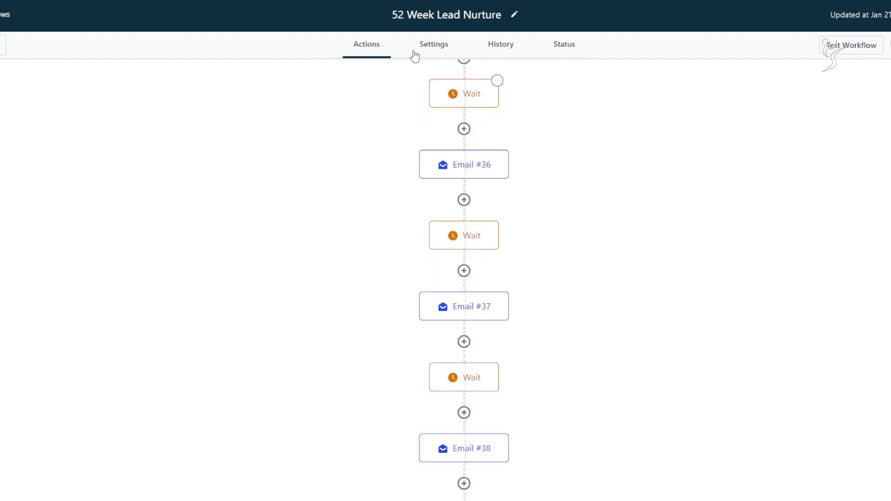
scroll(453, 77, down, 20)
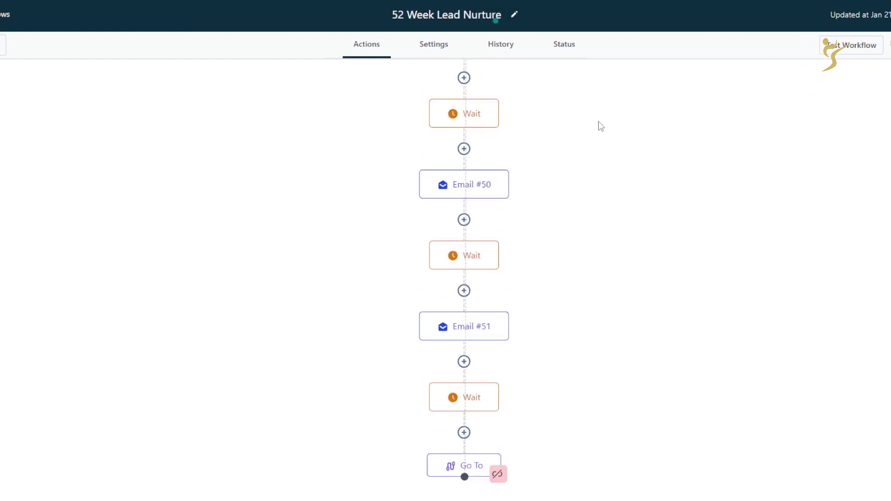
scroll(624, 176, down, 2)
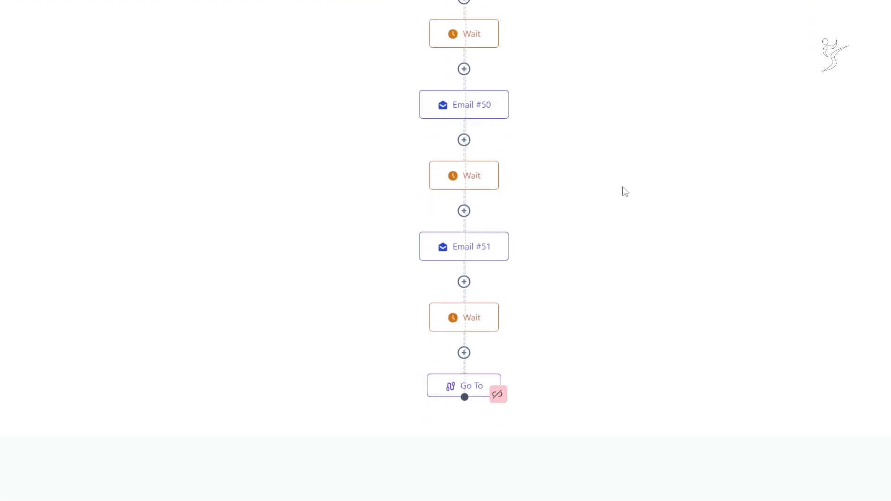
click(464, 349)
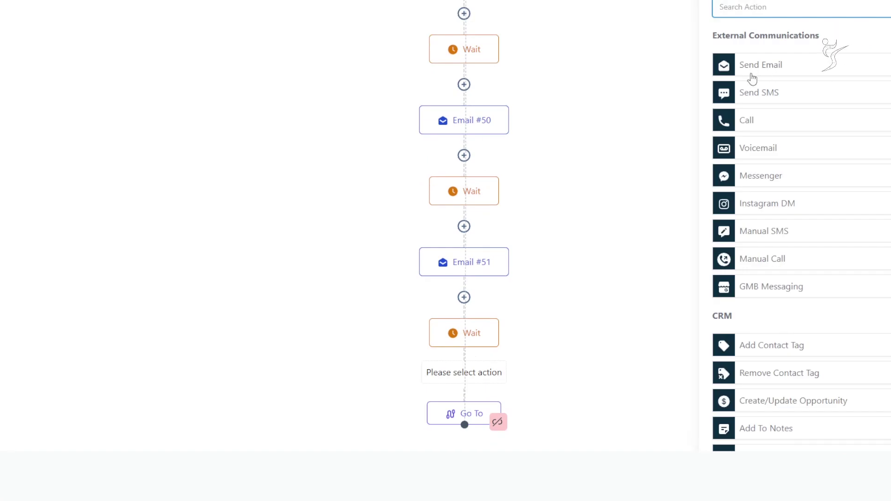
text(ad)
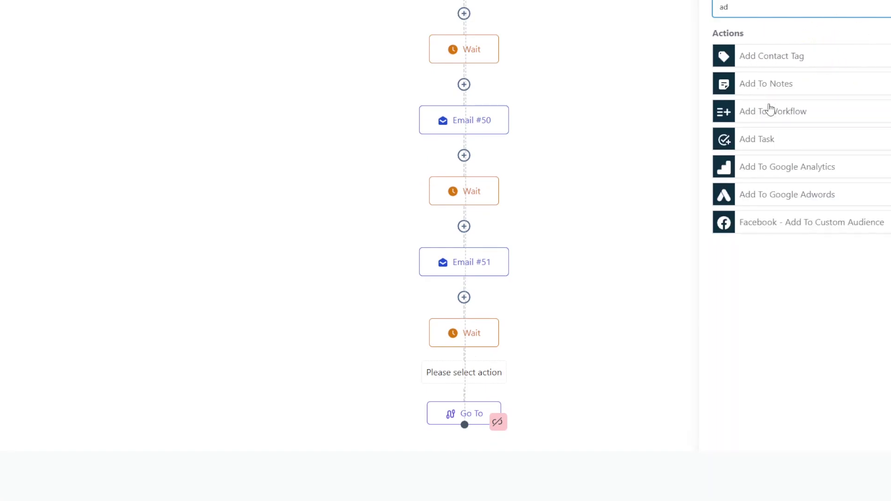
click(763, 121)
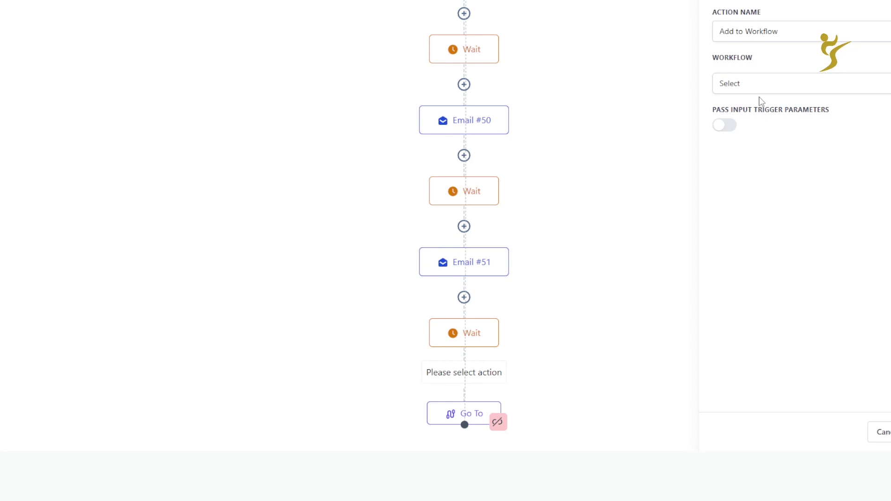
scroll(376, 311, up, 10)
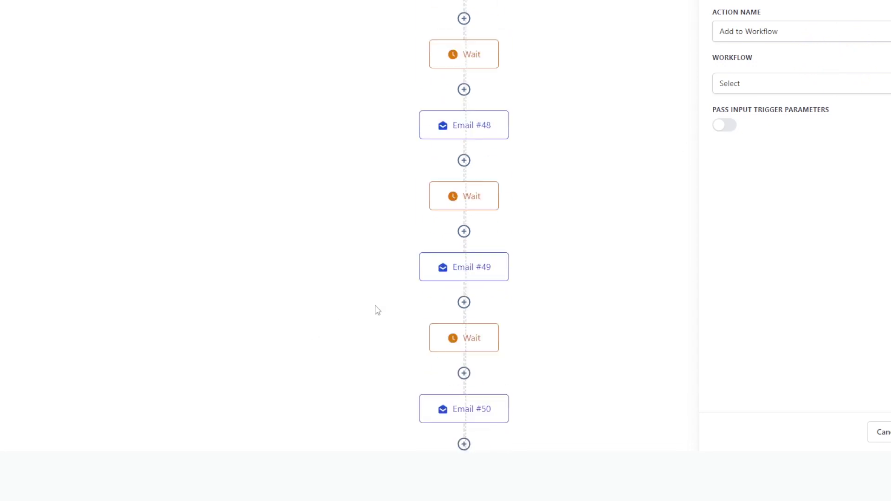
click(884, 430)
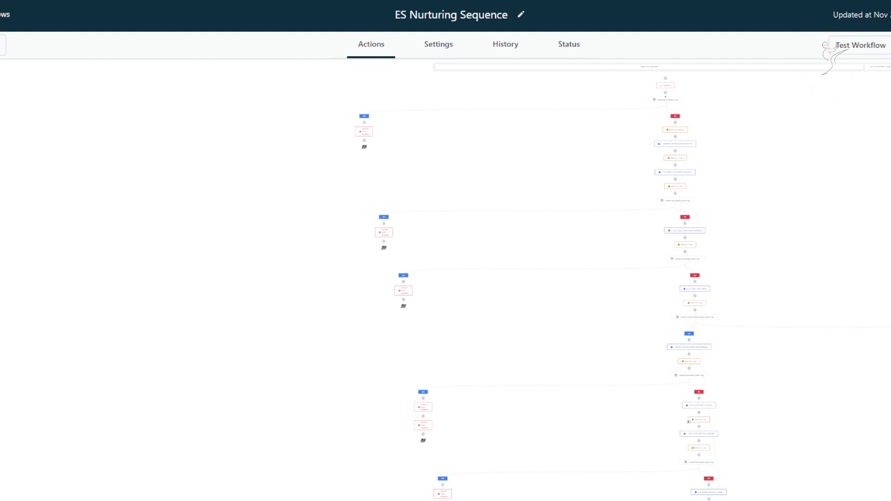
- Examine the ES Nurturing Sequence workflow from its Optin Form Submitted trigger through the booked_demo conditions and removal branches around email 23
scroll(689, 421, up, 3)
scroll(334, 181, right, 5)
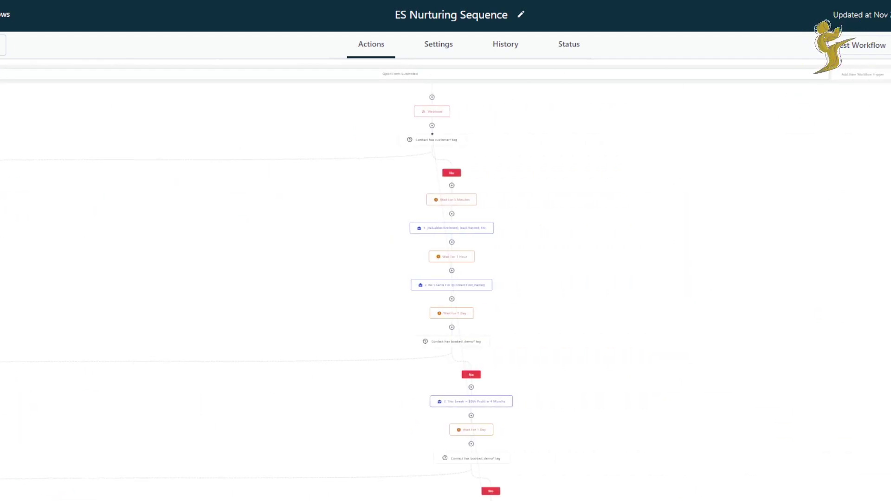
scroll(445, 288, up, 2)
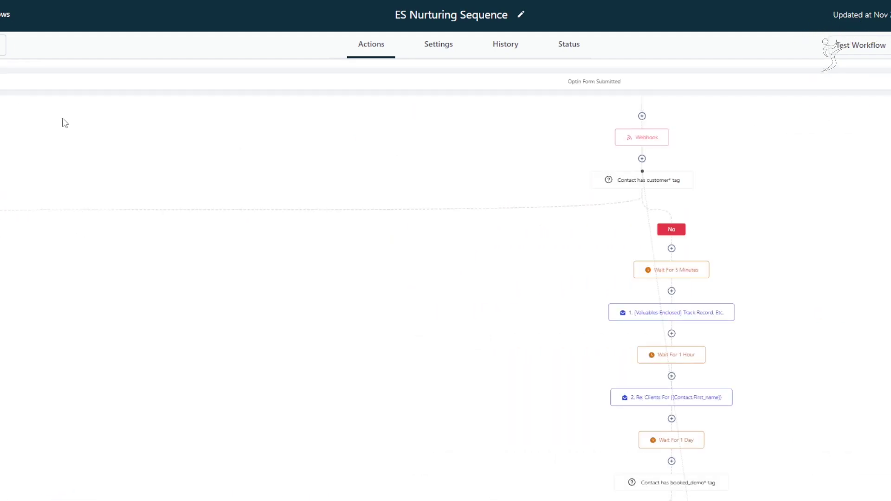
scroll(251, 187, right, 2)
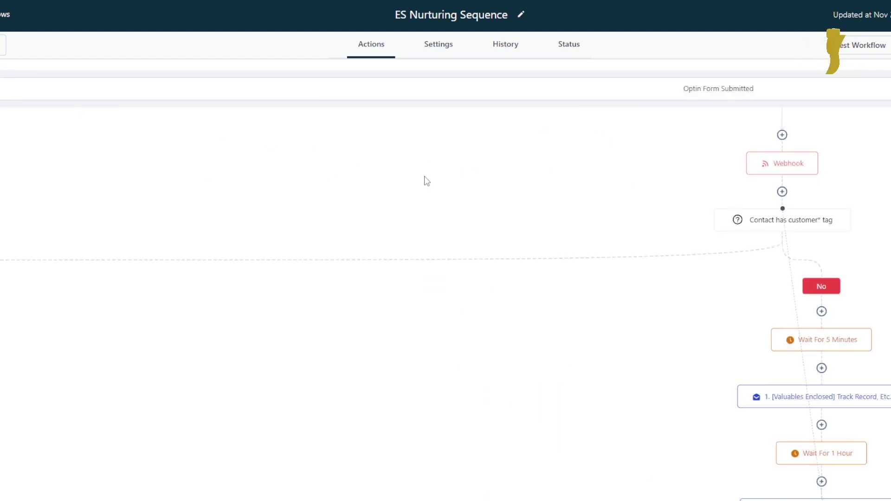
scroll(560, 166, up, 1)
scroll(561, 166, down, 8)
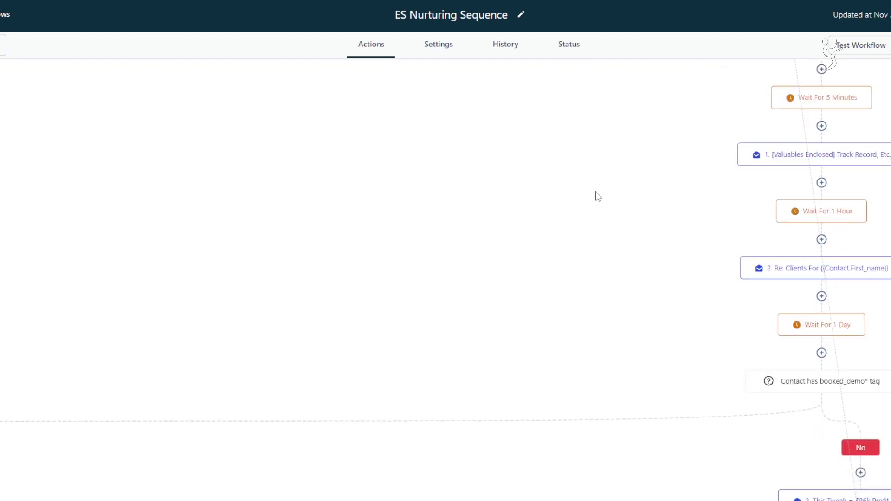
scroll(783, 184, right, 4)
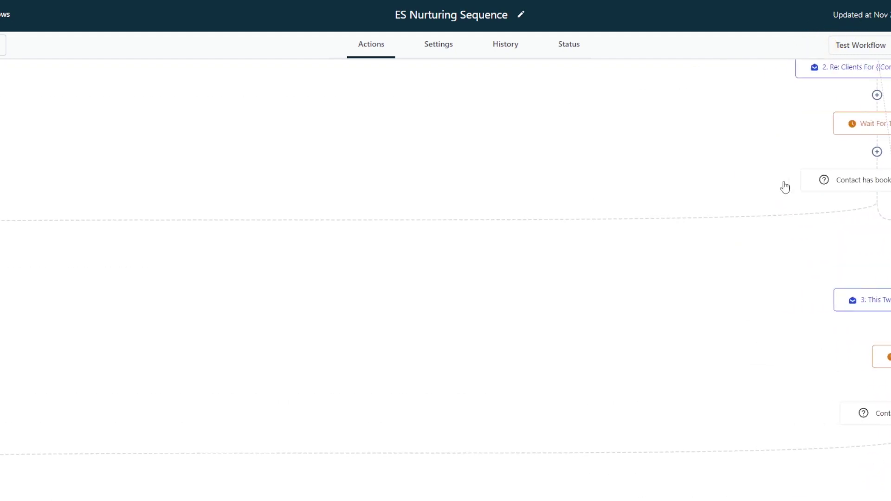
scroll(789, 189, down, 2)
scroll(792, 189, right, 6)
scroll(750, 191, down, 12)
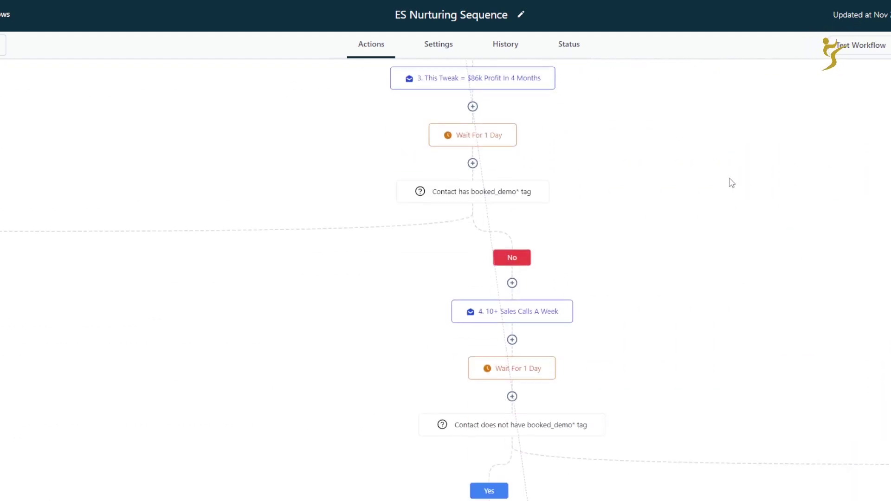
scroll(701, 178, left, 5)
scroll(701, 177, down, 20)
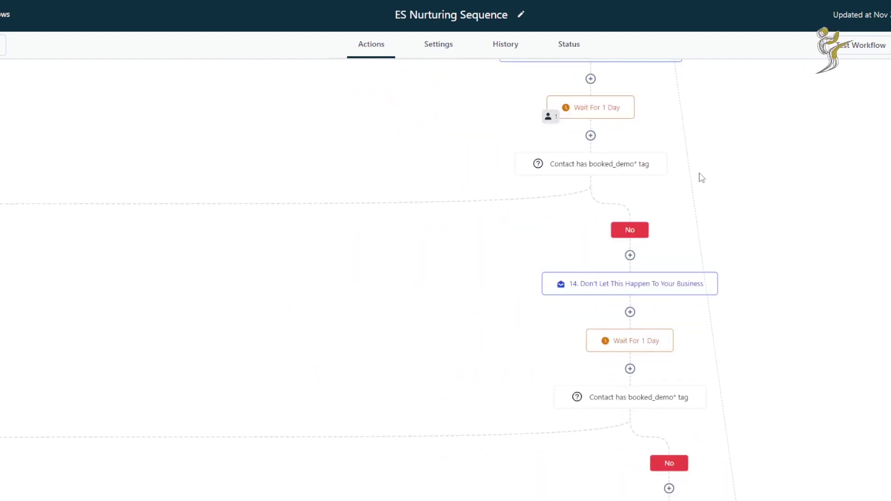
scroll(699, 177, down, 20)
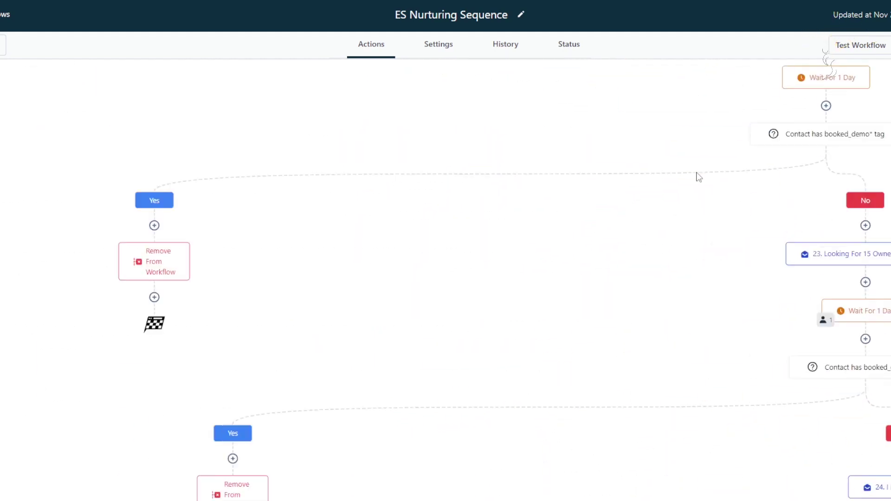
- Look back through the nurturing emails and booked_demo conditions around emails 8 to 10, up to email 3
scroll(632, 204, right, 3)
scroll(620, 207, right, 15)
scroll(619, 206, down, 3)
scroll(599, 200, up, 4)
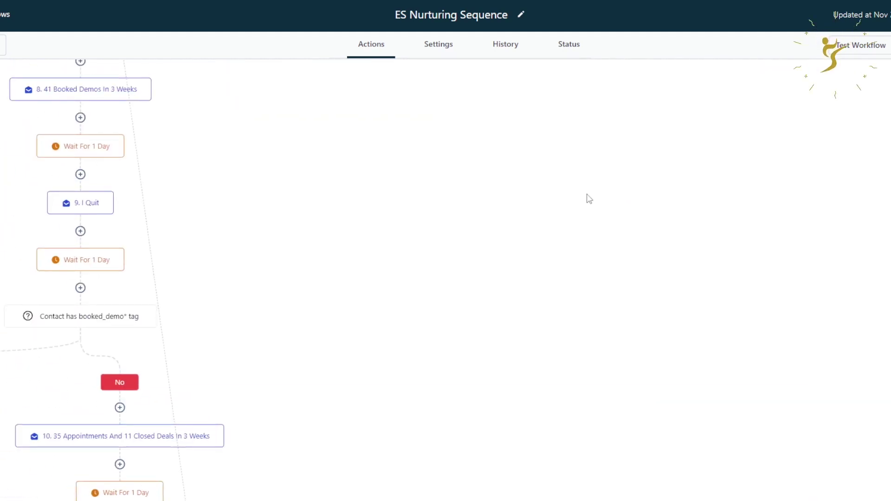
scroll(513, 200, down, 2)
scroll(495, 199, left, 2)
scroll(441, 201, left, 5)
scroll(252, 207, down, 1)
scroll(257, 205, left, 5)
scroll(258, 205, down, 2)
scroll(265, 203, up, 5)
scroll(265, 203, up, 3)
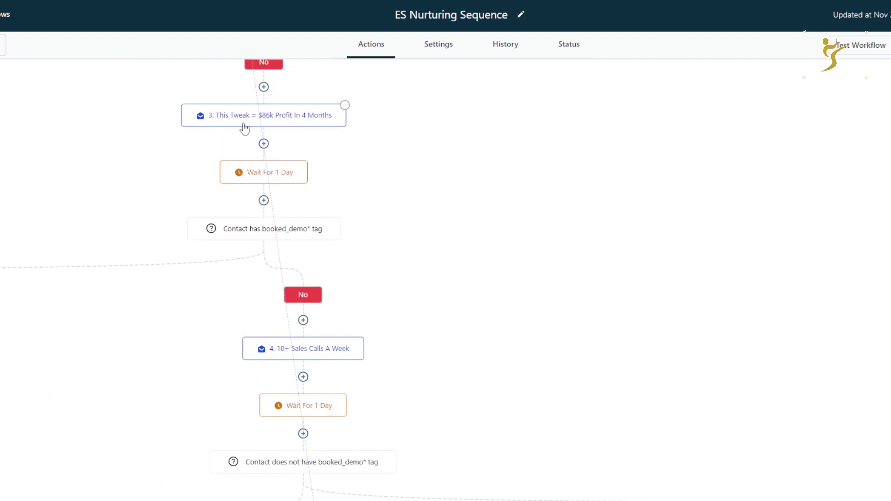
- Inspect the settings of the one-day wait and the booked_demo tag condition that follow email 3, and close them
scroll(269, 157, down, 3)
click(263, 105)
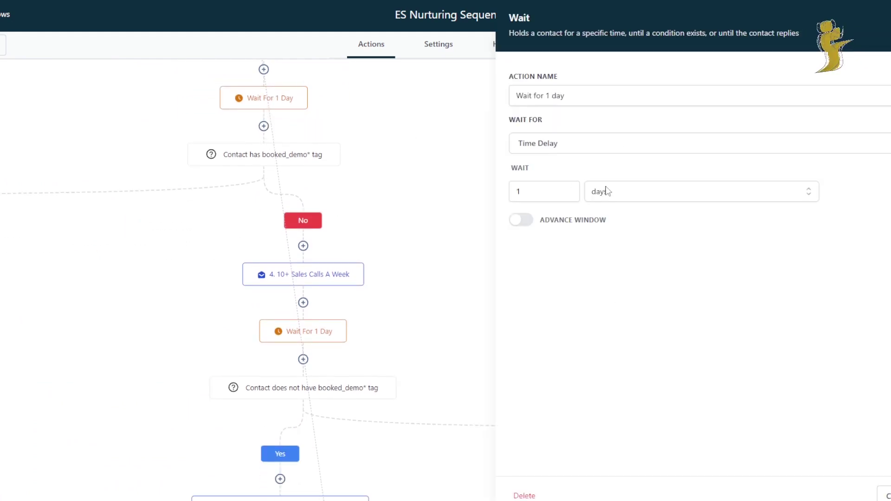
click(273, 160)
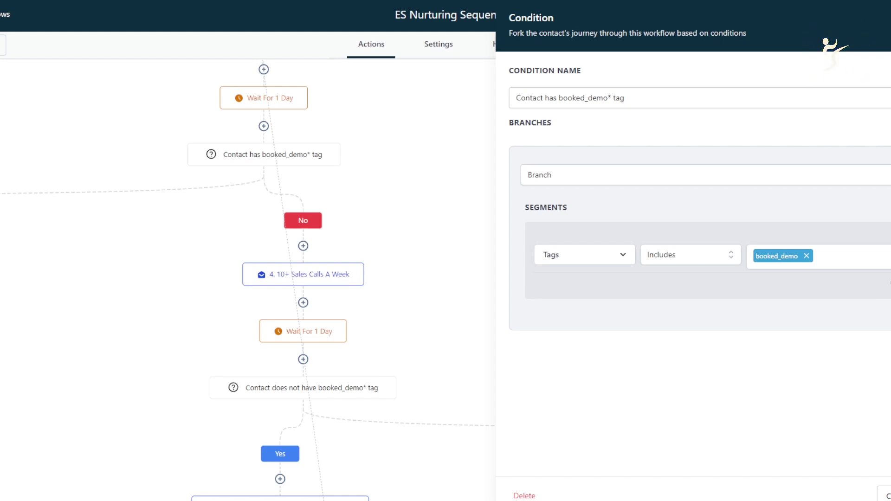
click(176, 228)
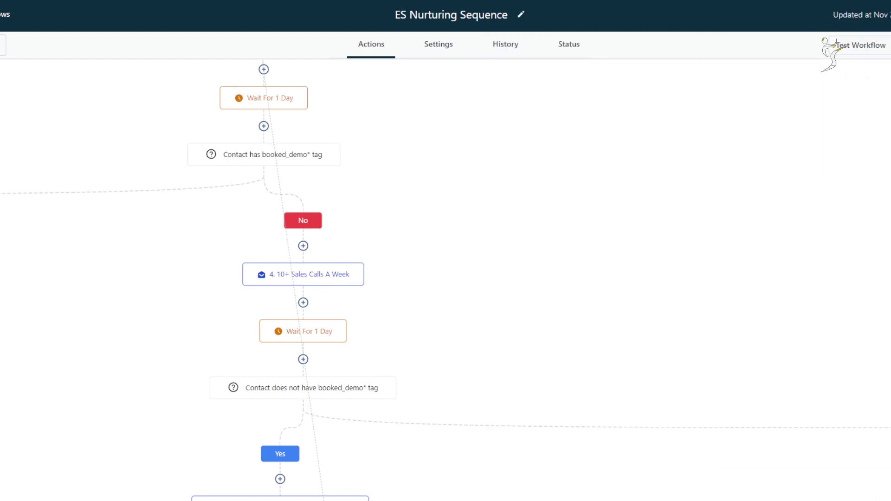
- Survey the whole ES Nurturing Sequence layout, from its trigger down through the repeated booked_demo condition and removal branches
scroll(445, 278, down, 10)
scroll(659, 158, up, 8)
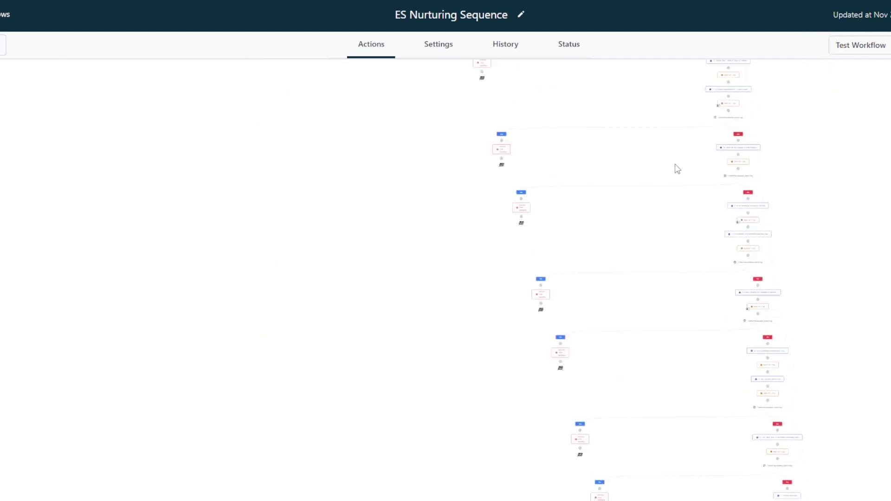
scroll(719, 147, up, 2)
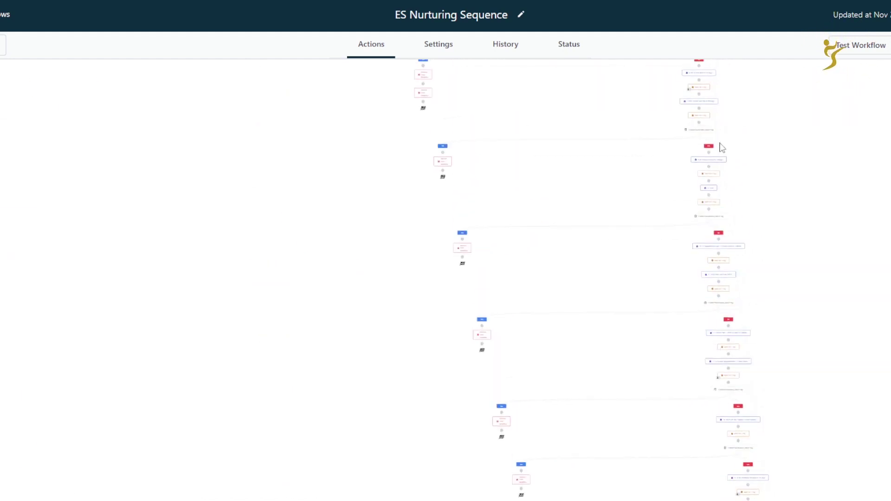
scroll(710, 189, down, 5)
scroll(710, 189, down, 5)
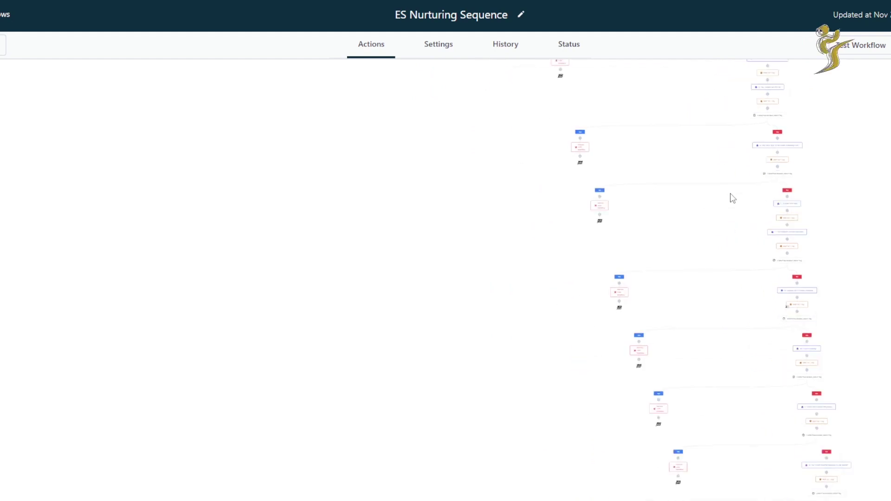
scroll(726, 207, up, 5)
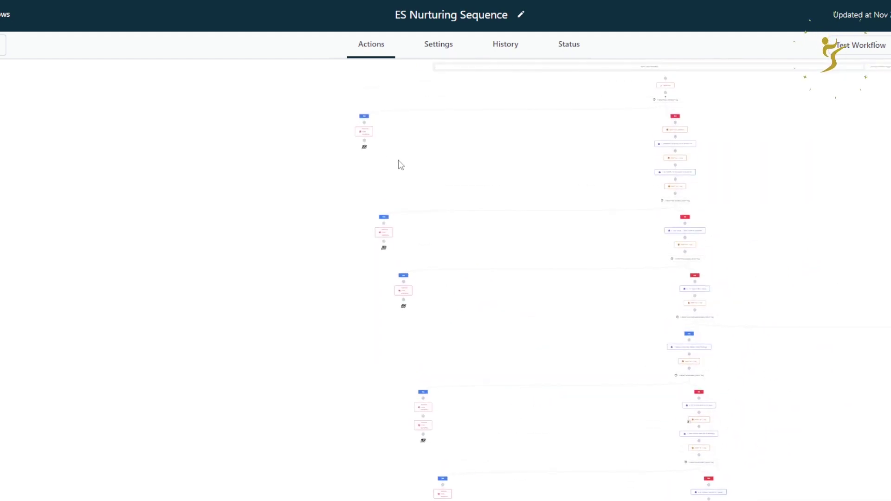
scroll(717, 159, down, 3)
scroll(715, 165, down, 5)
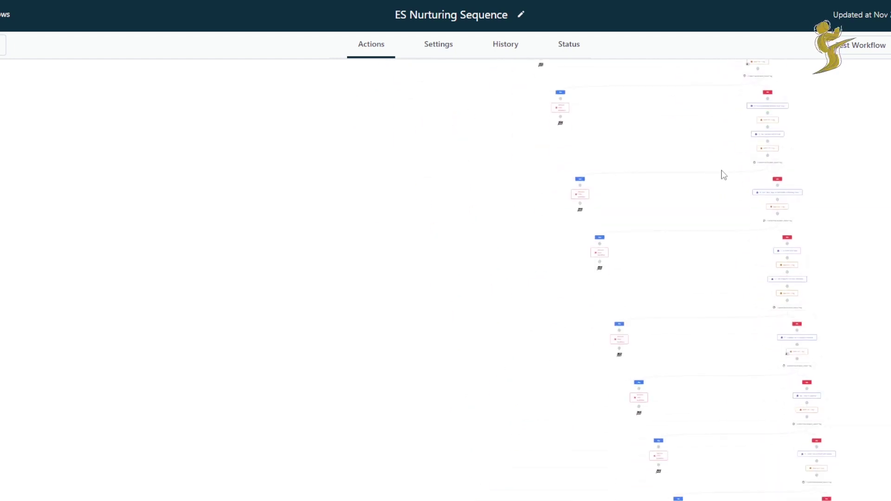
scroll(753, 247, down, 5)
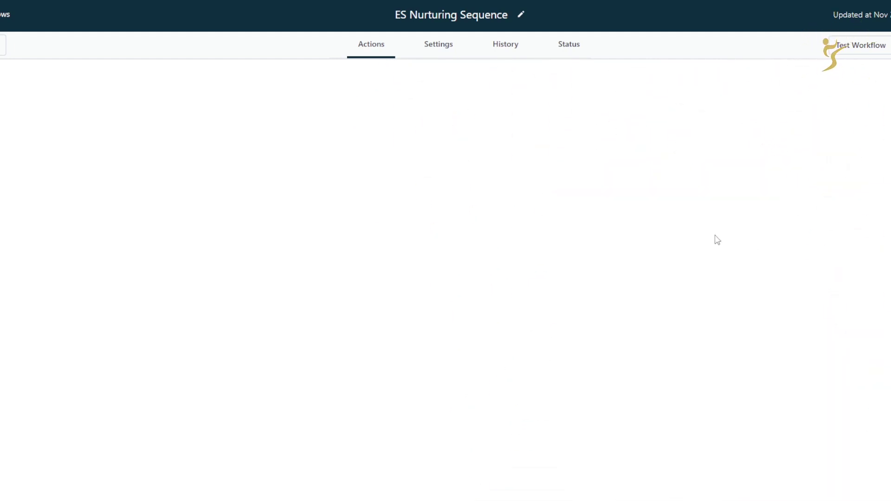
scroll(808, 195, up, 5)
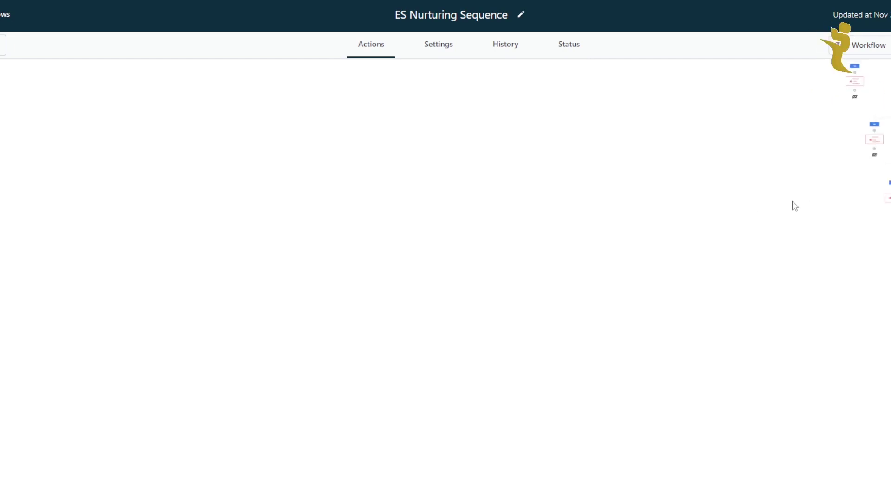
scroll(787, 206, down, 2)
scroll(656, 249, up, 5)
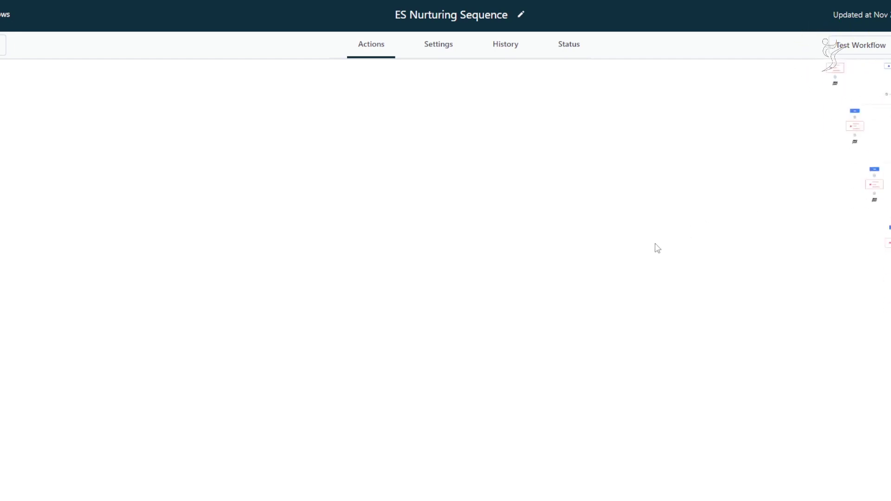
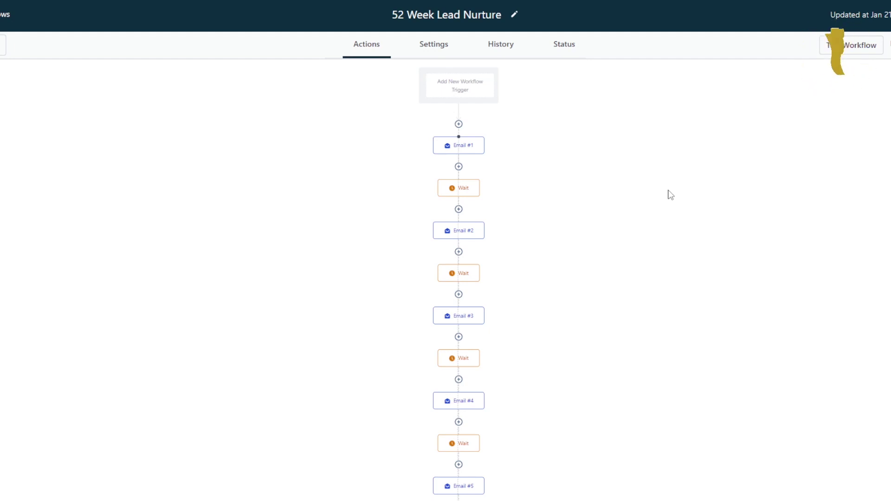
- Examine the 52 Week Lead Nurture workflow's alternating emails and waits from Email #1 through Email #25
scroll(385, 193, down, 20)
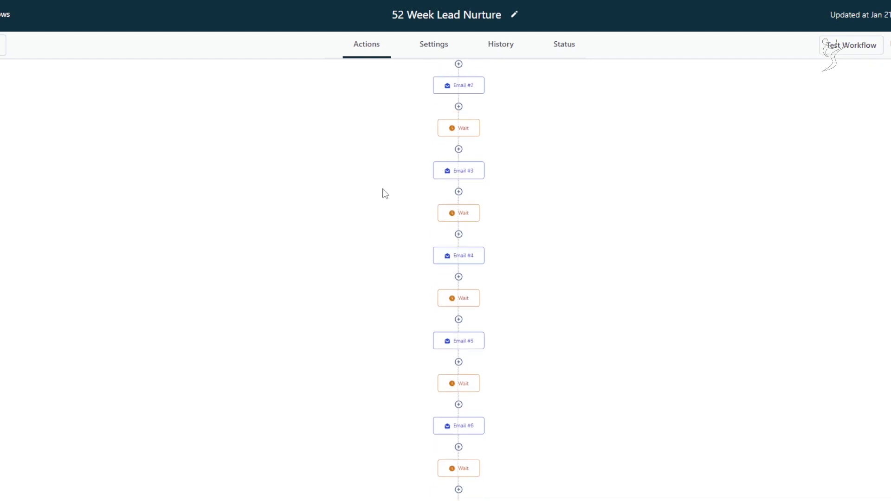
scroll(385, 195, up, 20)
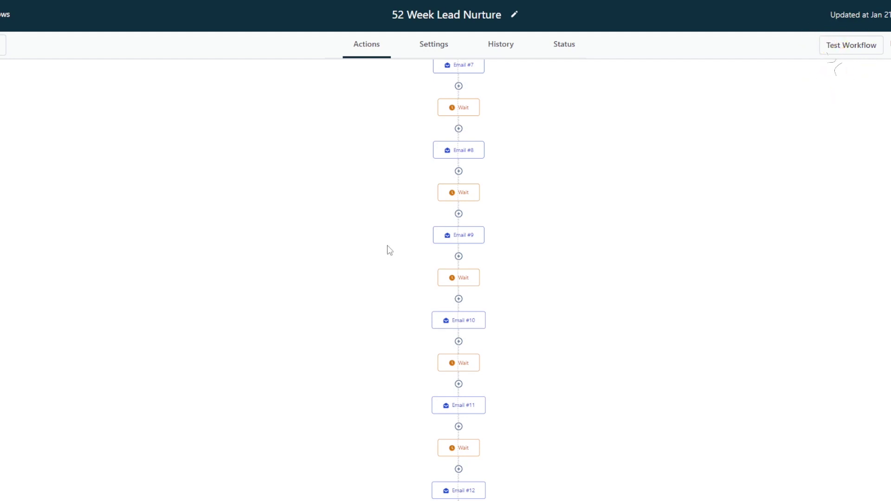
scroll(742, 243, up, 12)
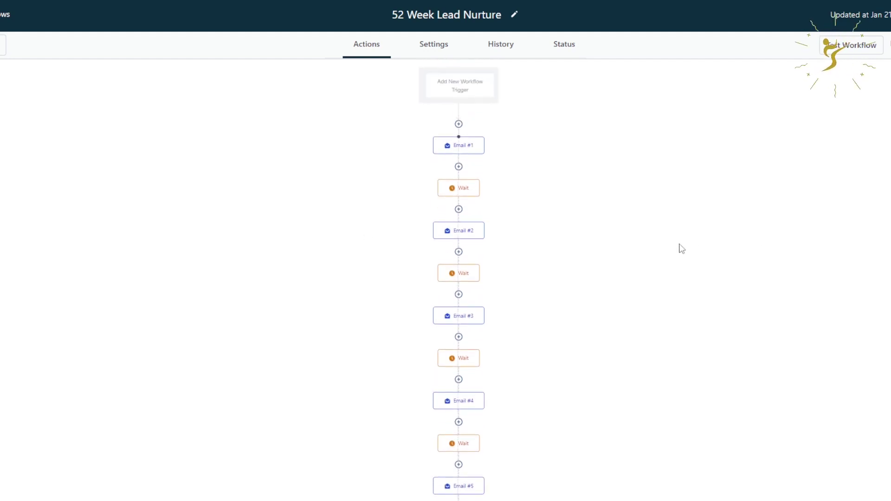
scroll(692, 258, down, 20)
scroll(698, 258, down, 20)
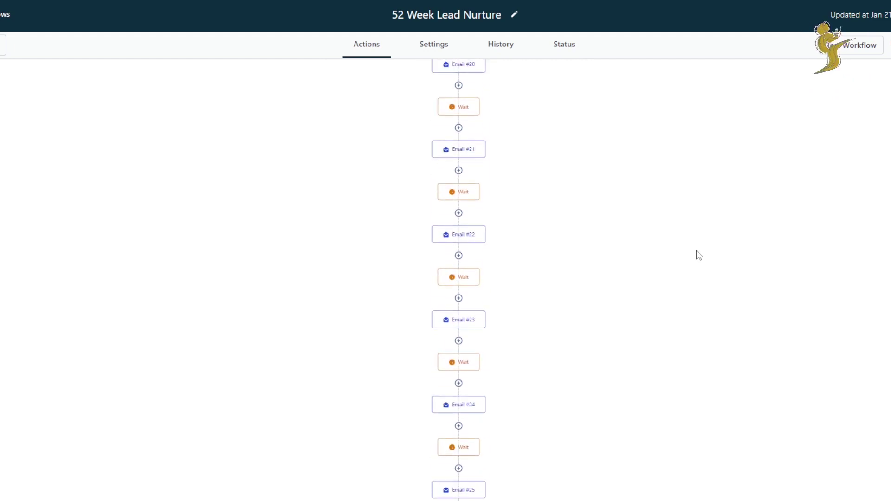
scroll(699, 257, down, 5)
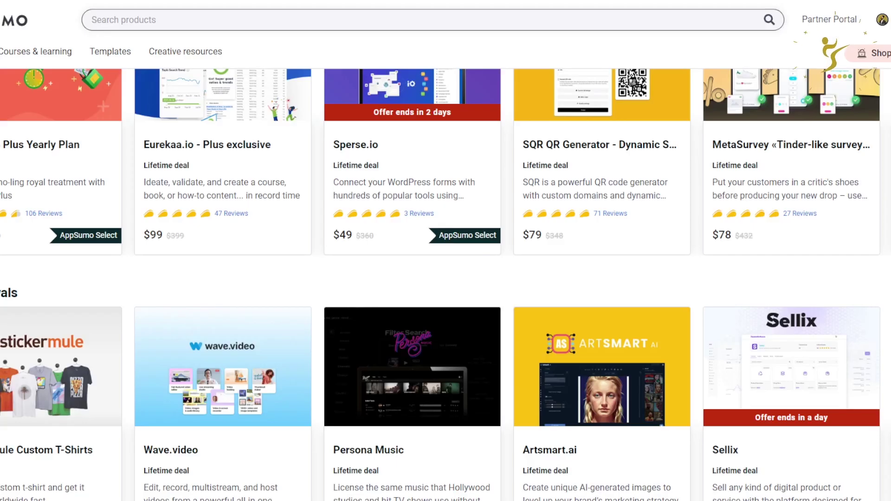
key(ctrl+l)
text(m)
key(Escape)
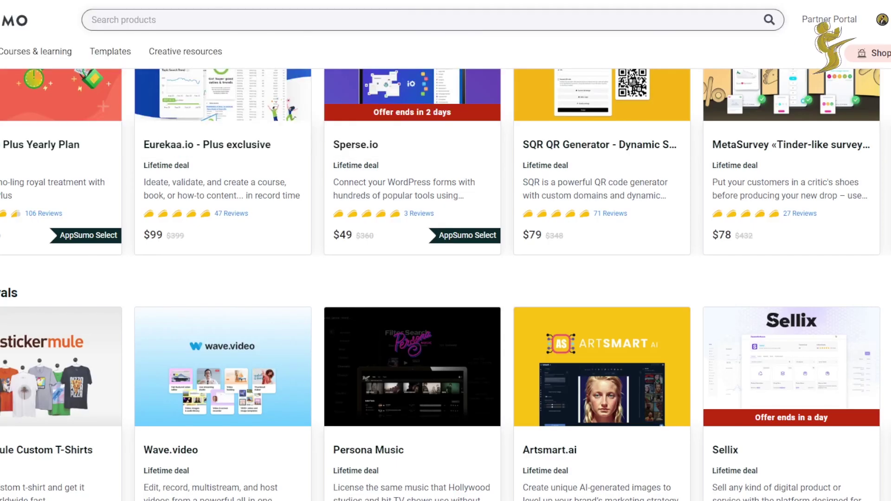